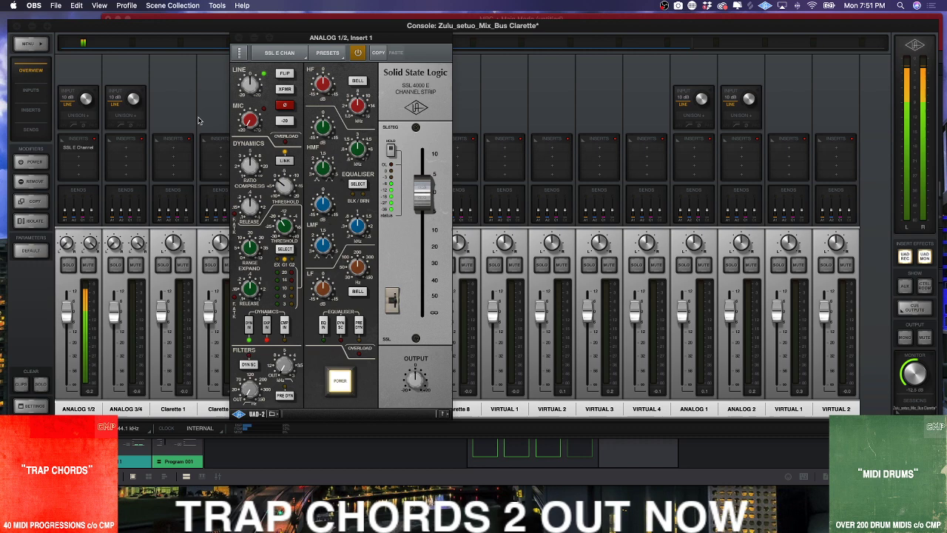
- Hide the Console mixer, stop playback and minimize the SSL channel strip window
left_click(39, 34)
key("super+w")
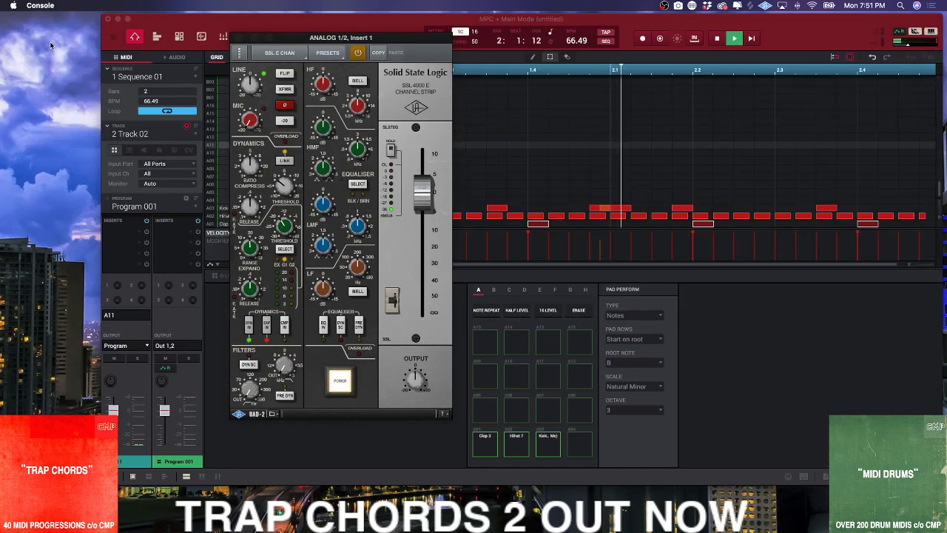
key("space")
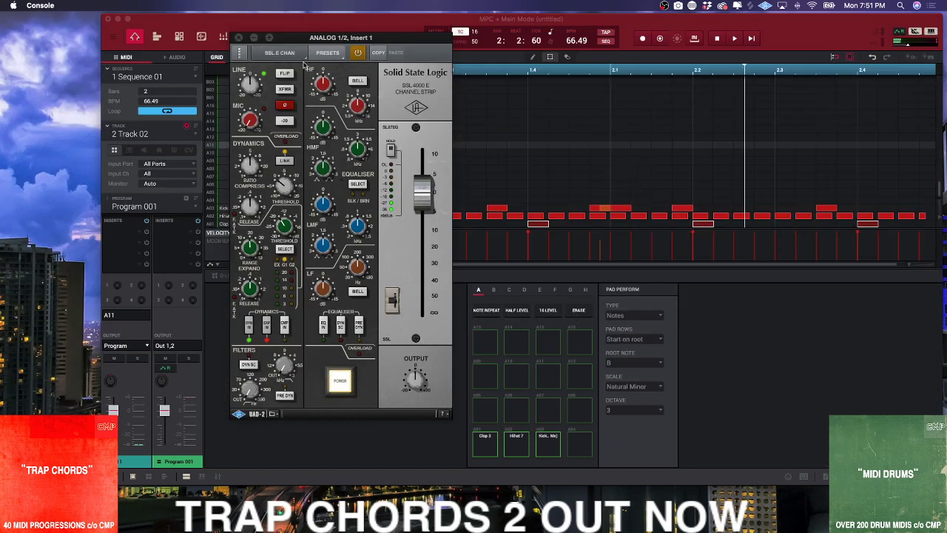
left_click(253, 38)
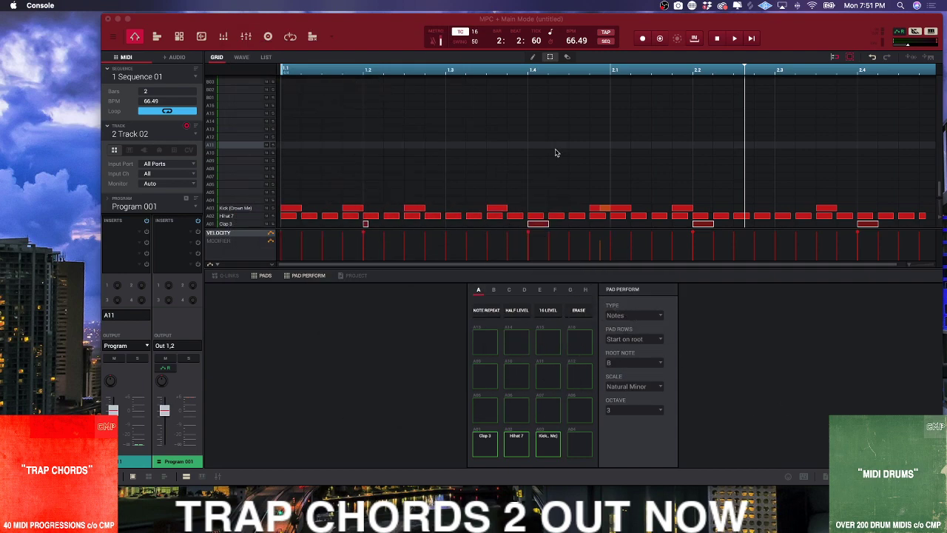
- Lower the MPC master output level slightly and play the drum sequence to check it
left_click(911, 48)
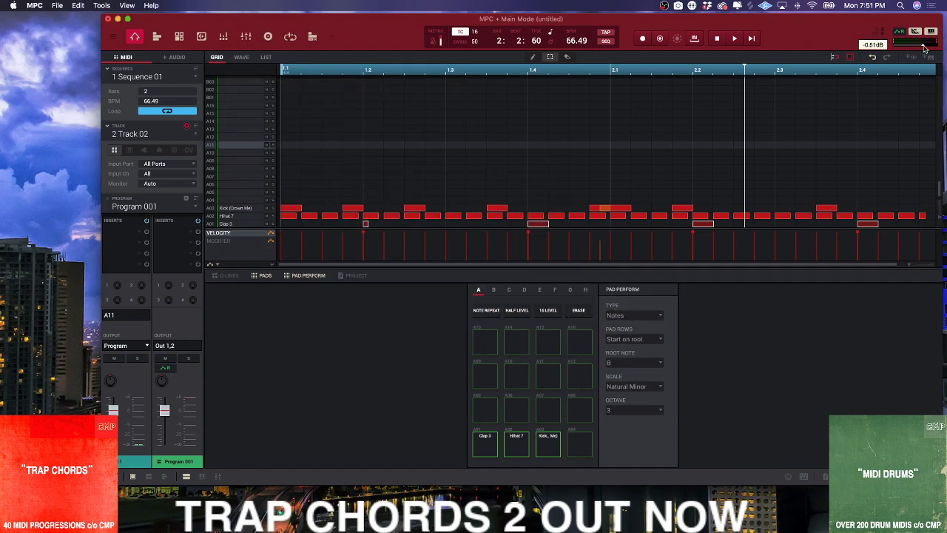
left_click_drag(927, 49, 924, 51)
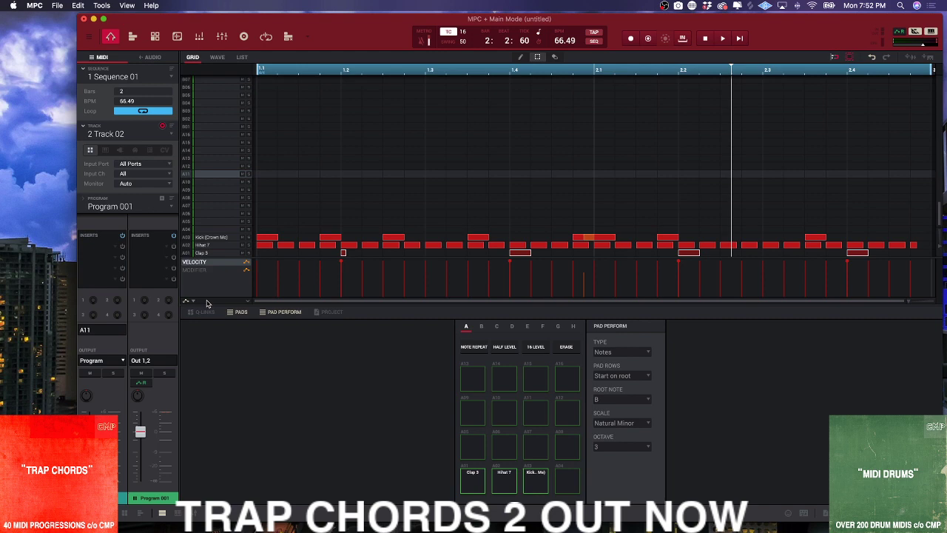
key("space")
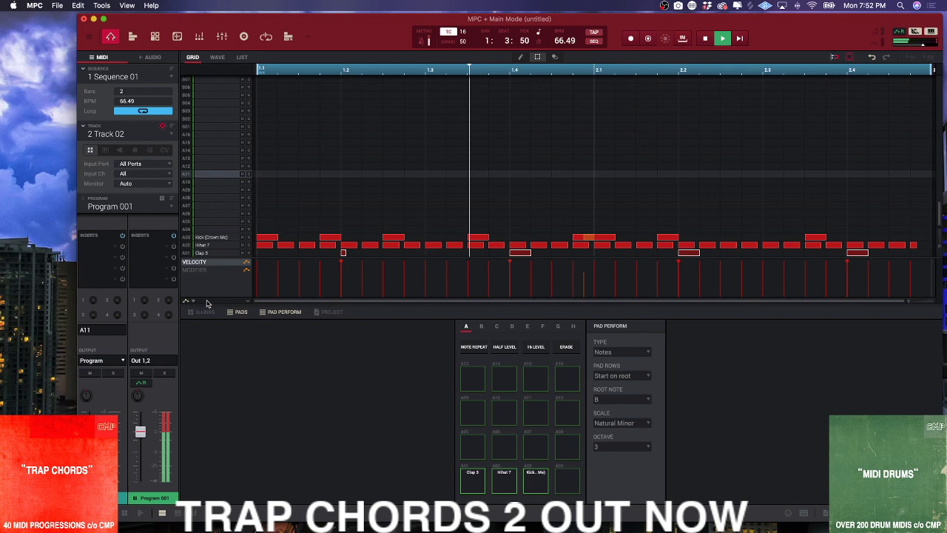
key("space")
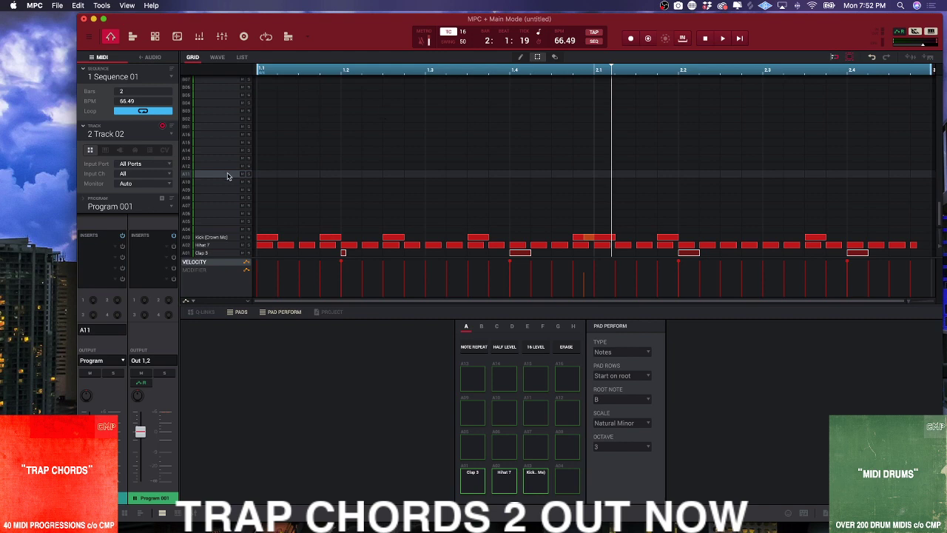
- Select 1 Track 01 and record two sample-chop pad hits over the playing 2-bar pattern
left_click(171, 134)
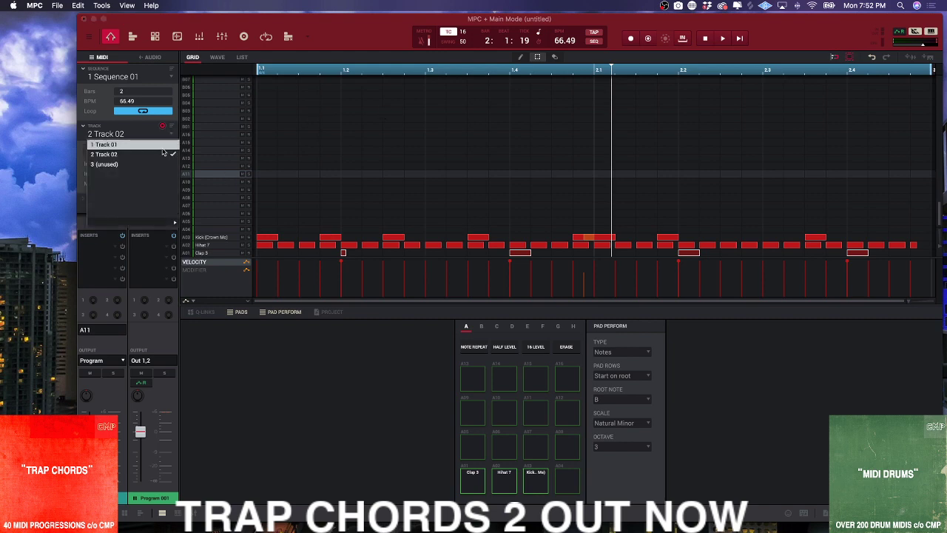
left_click(167, 145)
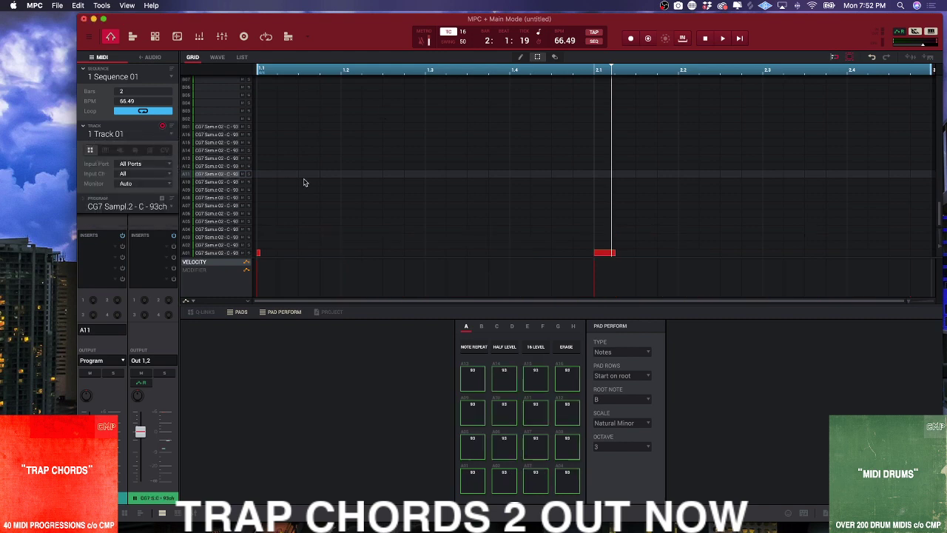
scroll(353, 197, "up", 3)
scroll(356, 197, "up", 10)
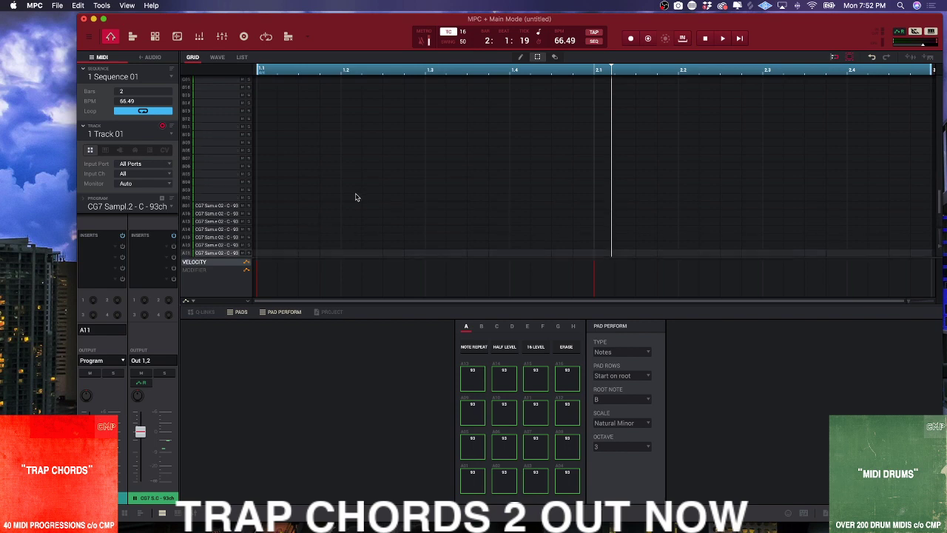
scroll(355, 197, "down", 10)
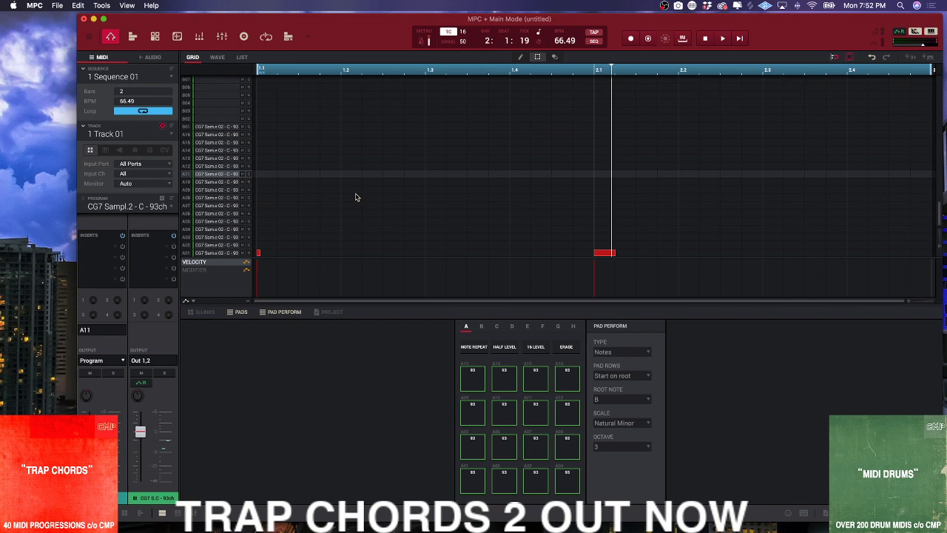
key("space")
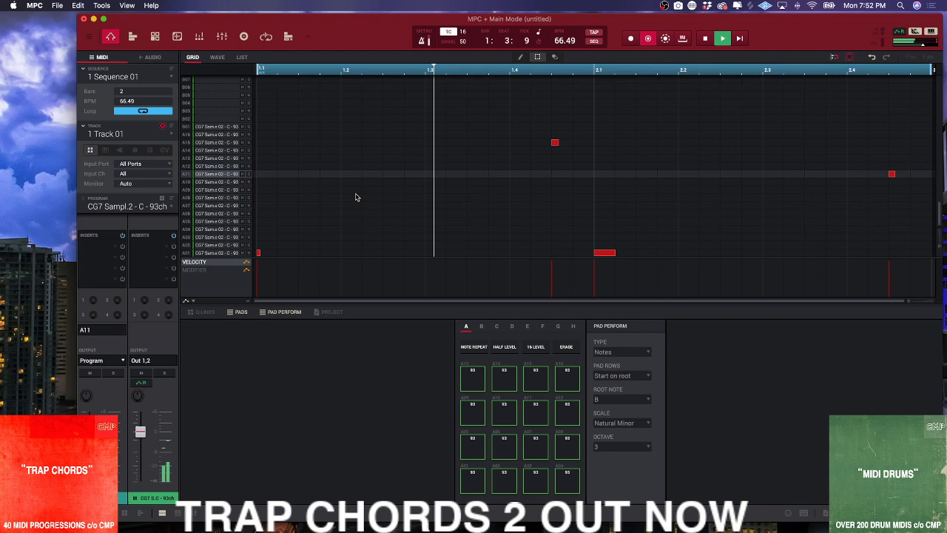
key("space")
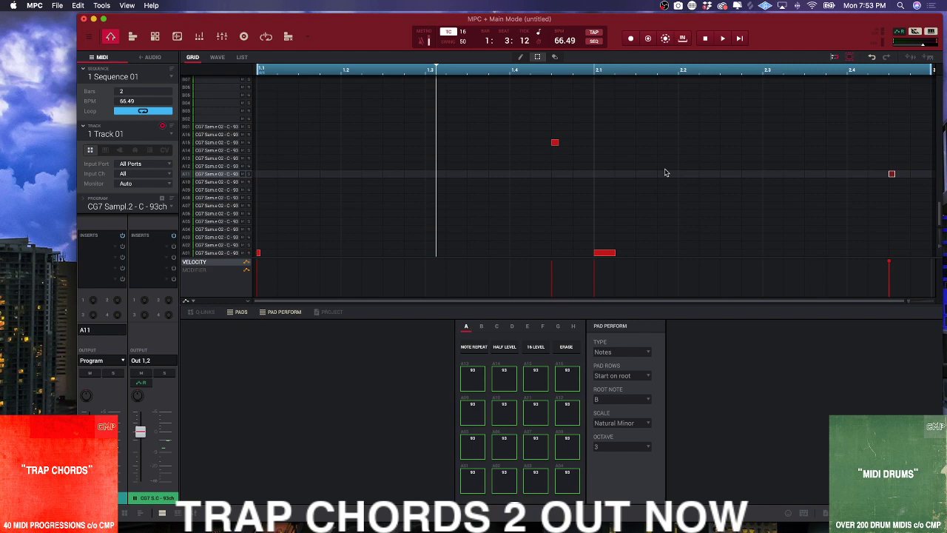
- Bounce Track 01 to a new audio track, 2 Audio 002, via Edit > Track menu
left_click(170, 137)
left_click(139, 131)
left_click(90, 37)
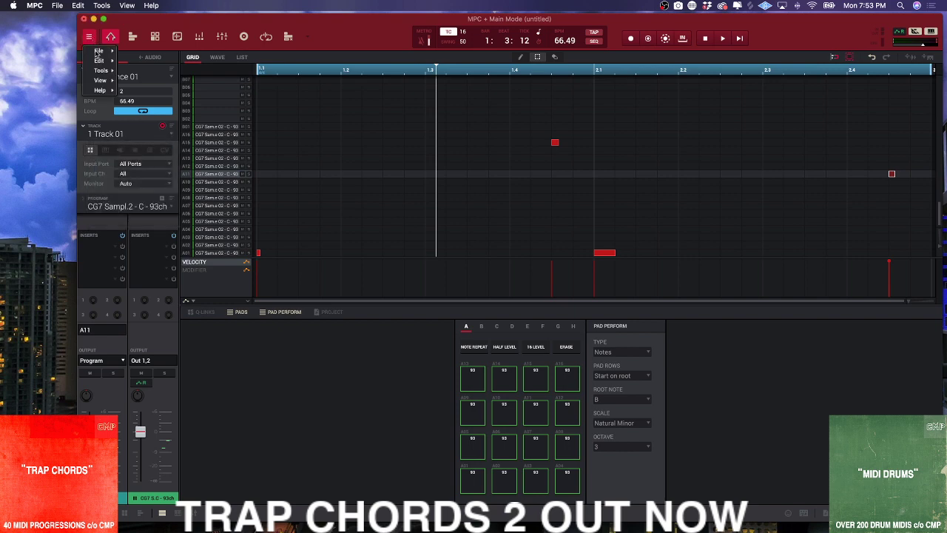
mouse_move(102, 53)
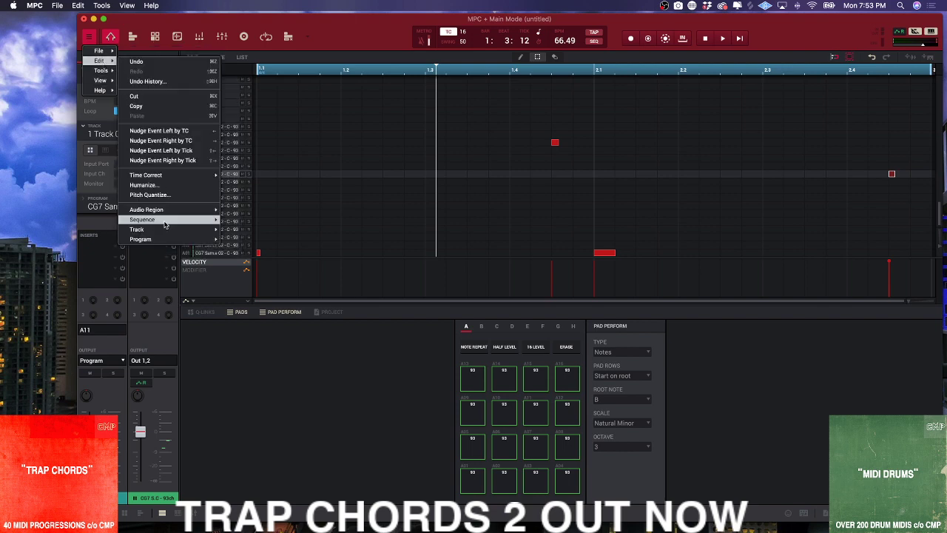
mouse_move(166, 224)
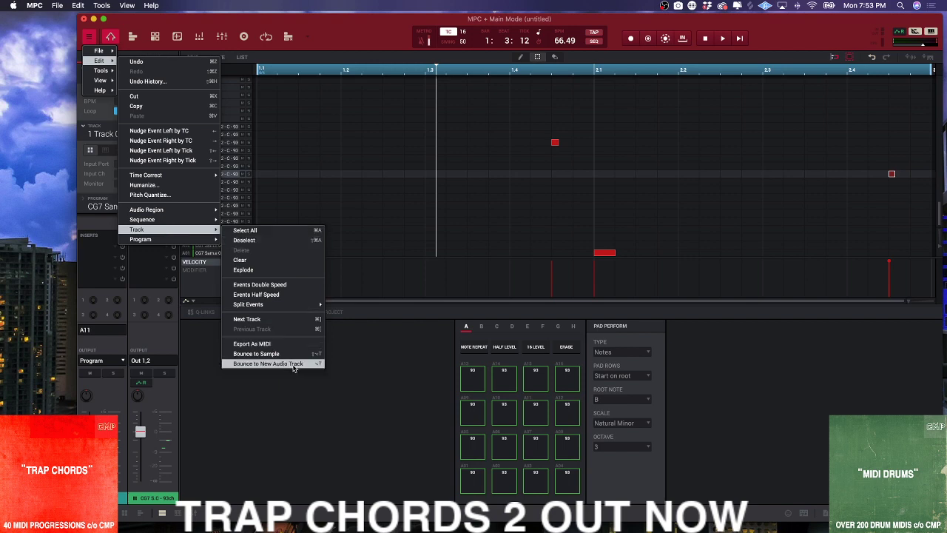
left_click(294, 364)
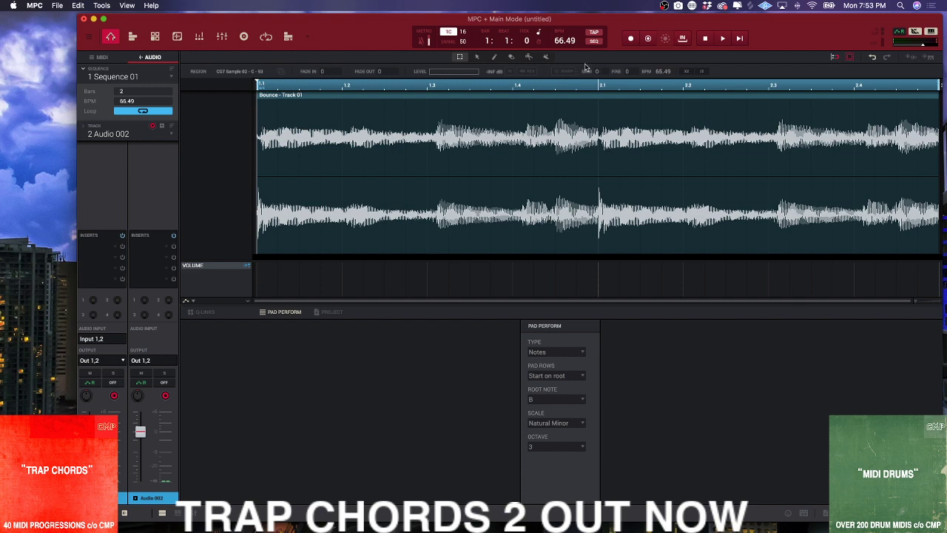
left_click(34, 6)
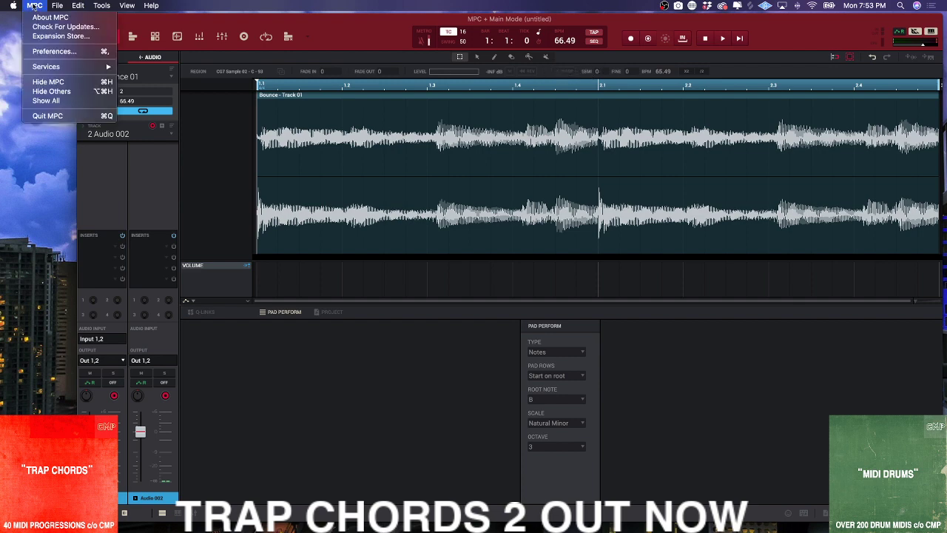
left_click(51, 51)
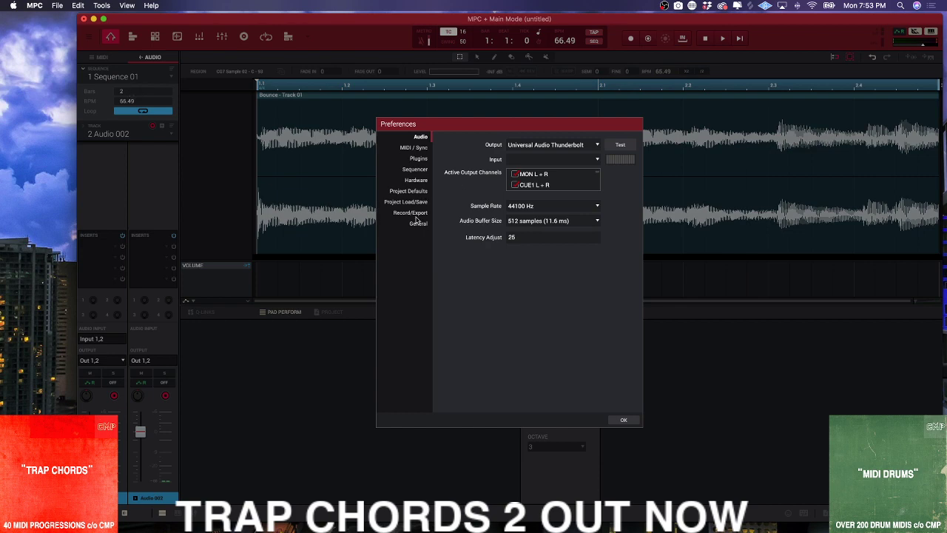
left_click(419, 223)
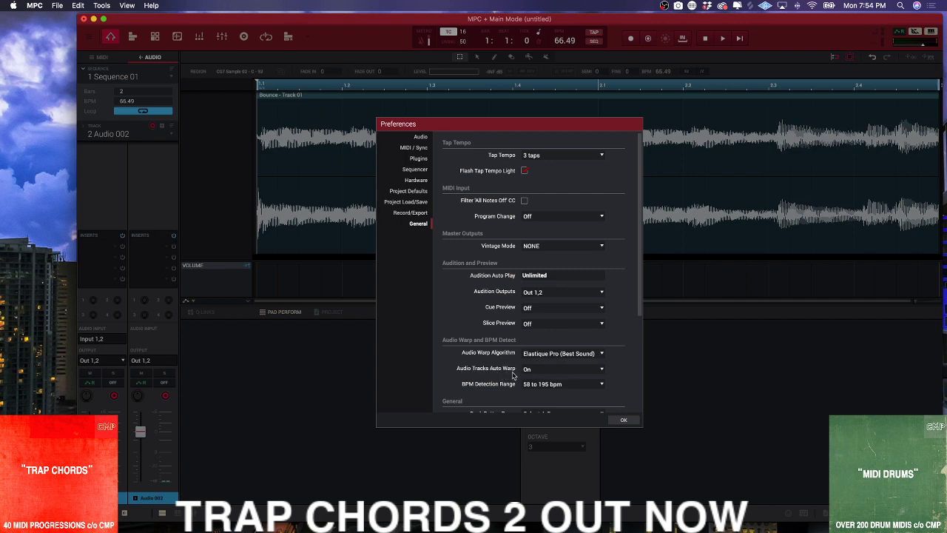
left_click(623, 420)
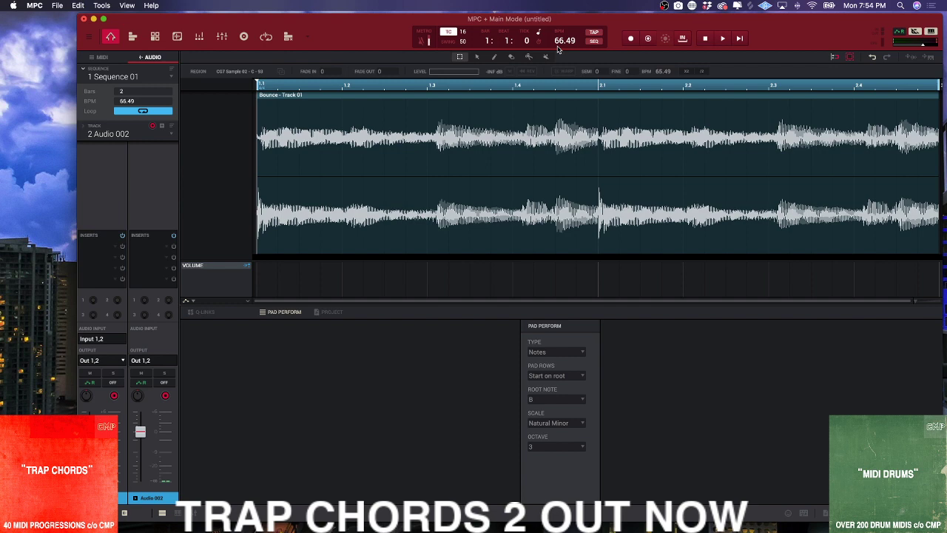
- Play the bounced Audio 002 loop twice at 72.49 BPM to check it
scroll(558, 48, "up", 1)
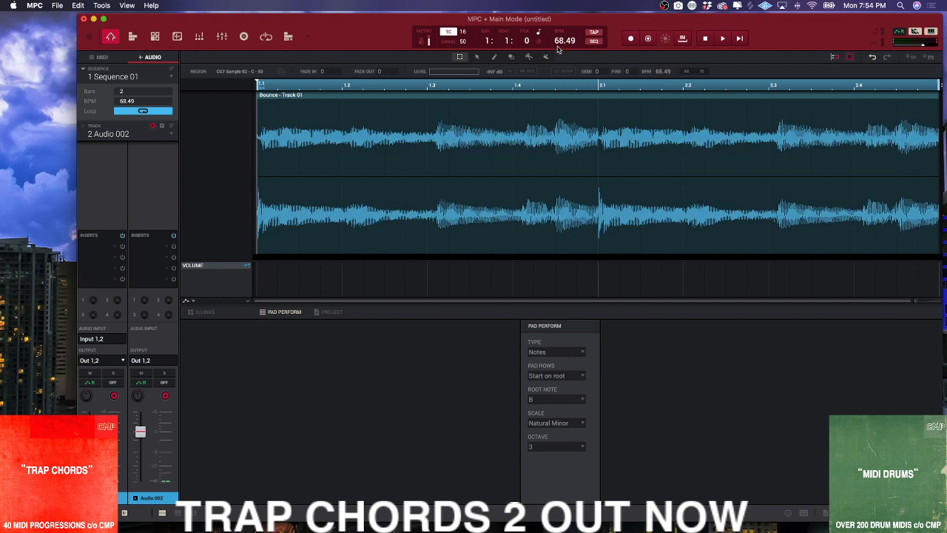
scroll(559, 48, "up", 2)
key("space")
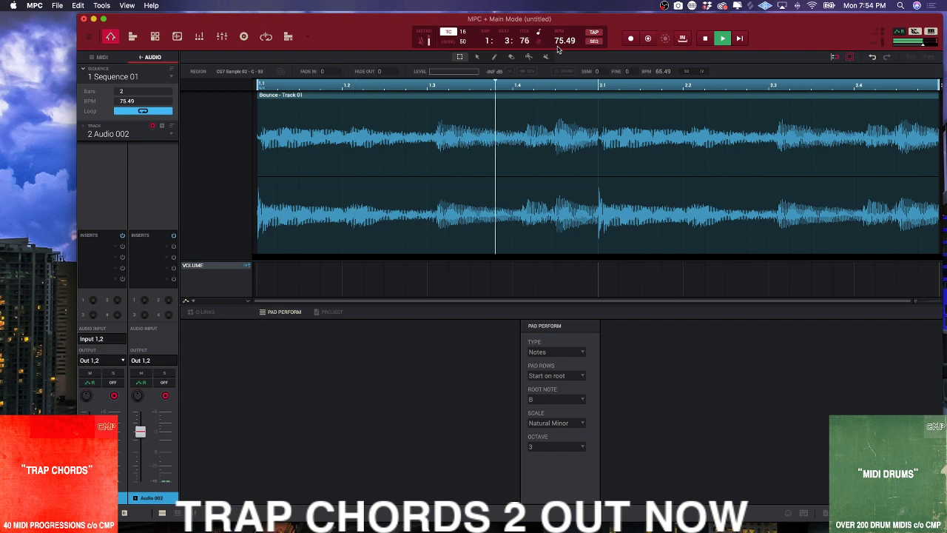
key("space")
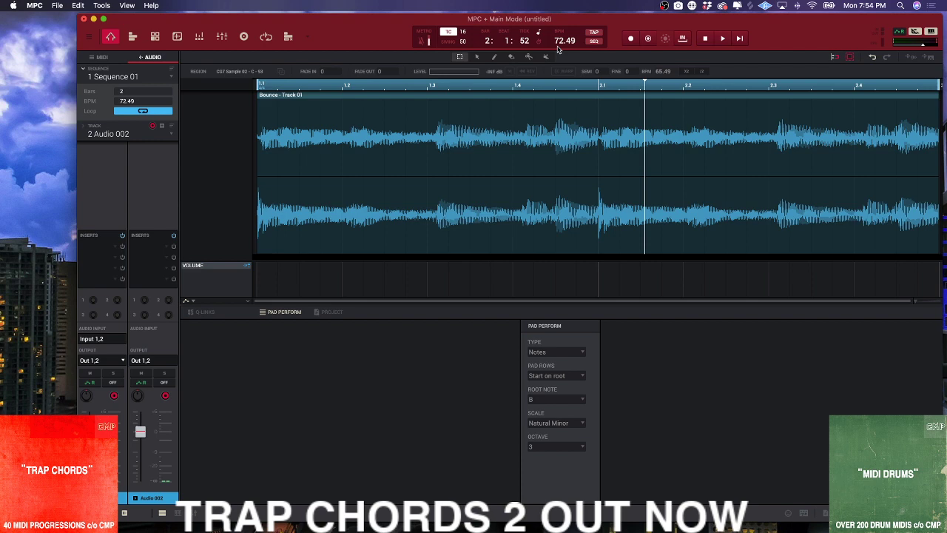
key("space")
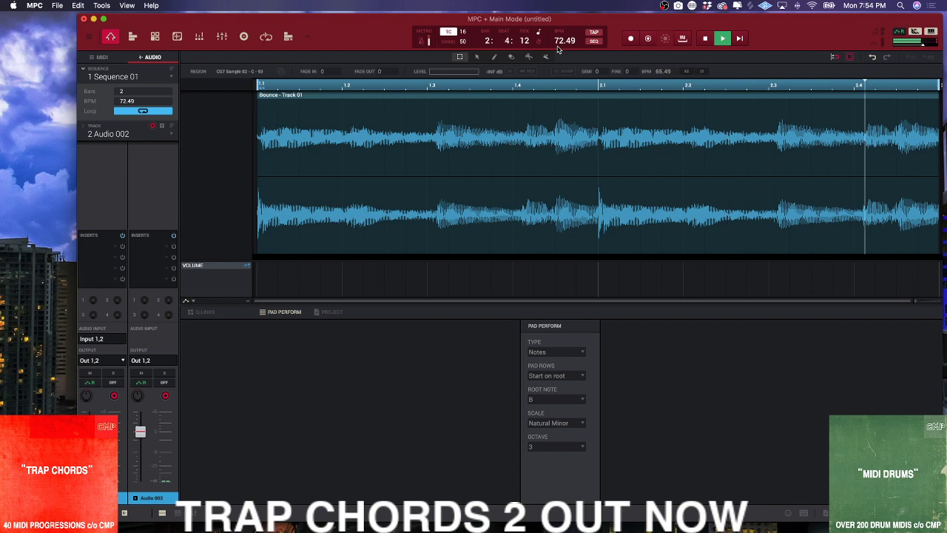
key("space")
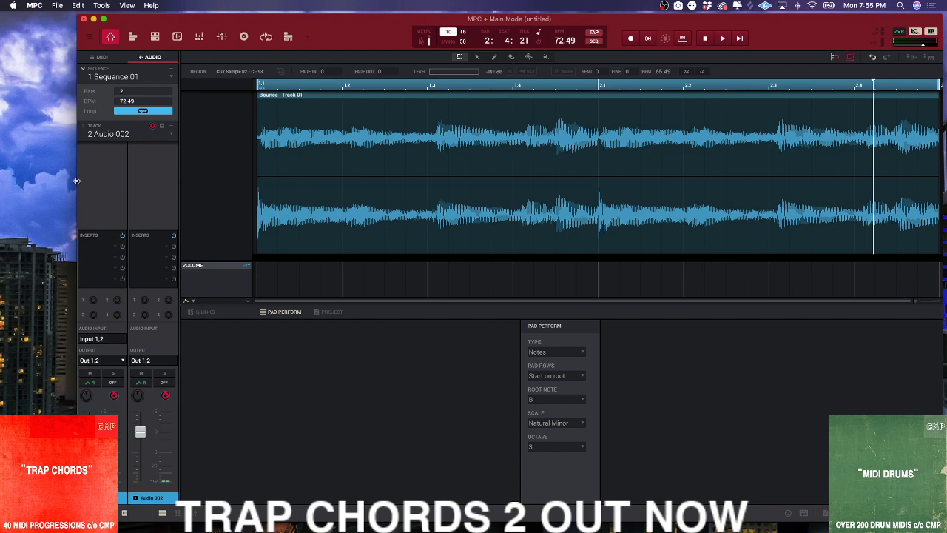
- Shrink the MPC window, launch Studio One and start the 2020-07-13 CMP song from the RUCKUS template
left_click_drag(76, 181, 429, 192)
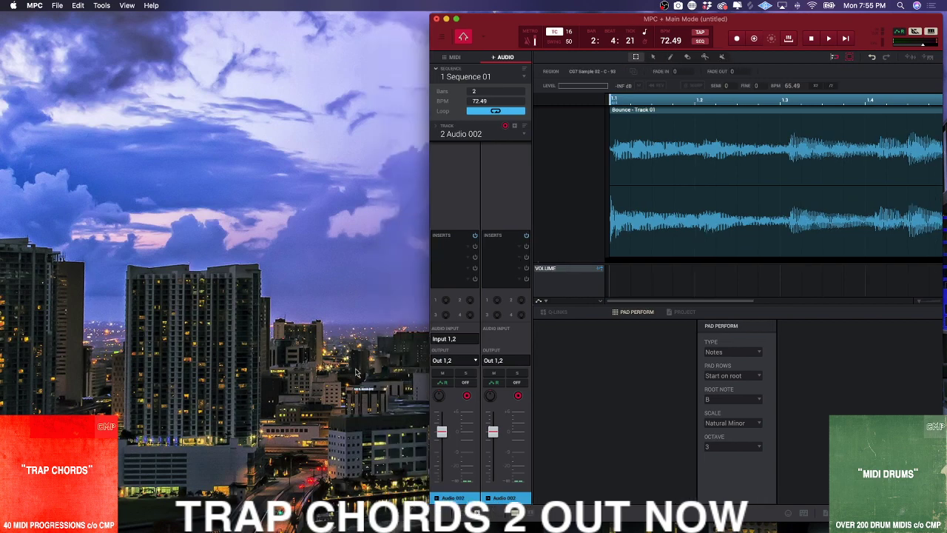
left_click(132, 522)
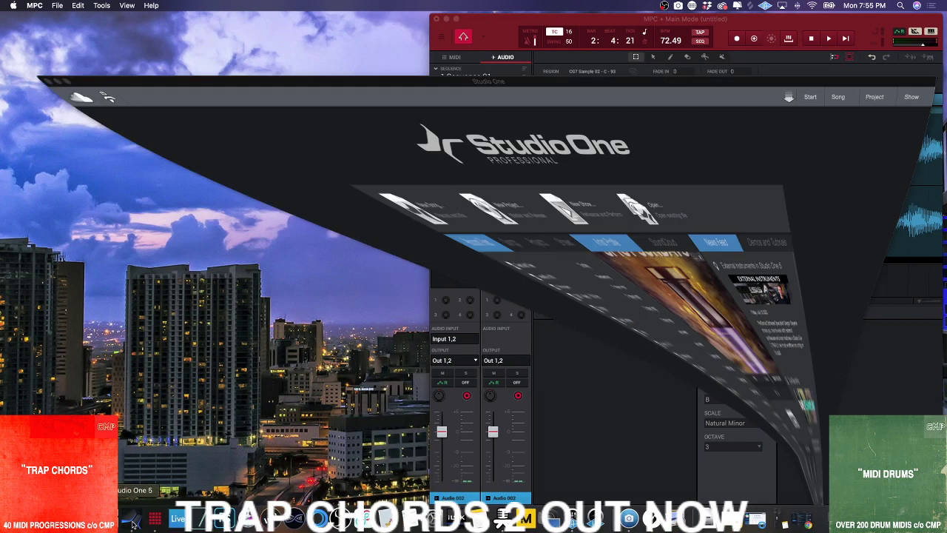
left_click(235, 142)
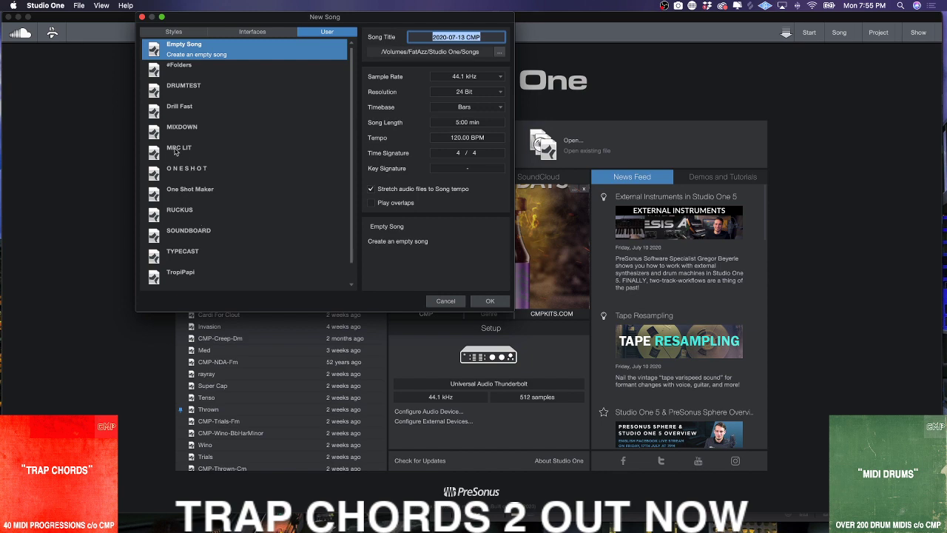
double_click(190, 215)
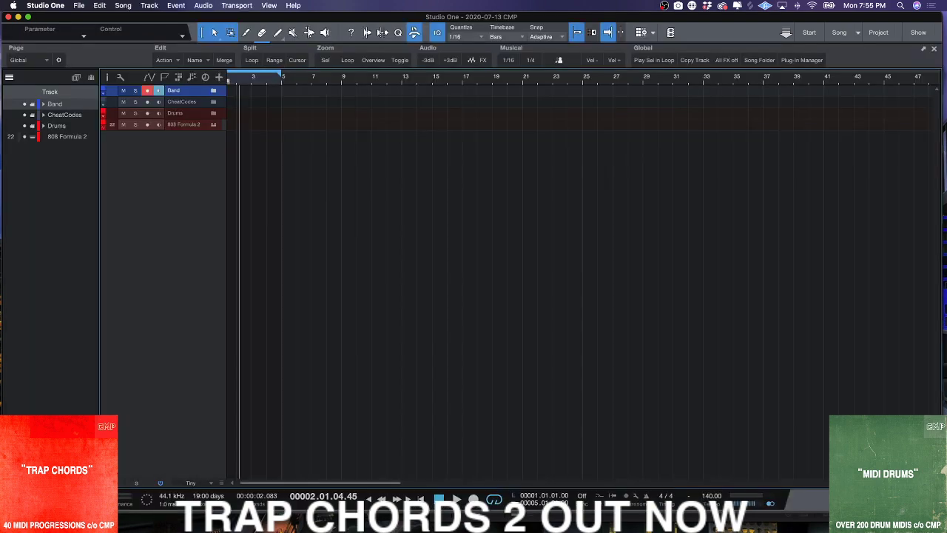
- Drag the MPC bounce into the arrangement as Audio 002(2) and enter 72.49 as the song tempo
key("F5")
left_click_drag(945, 488, 515, 500)
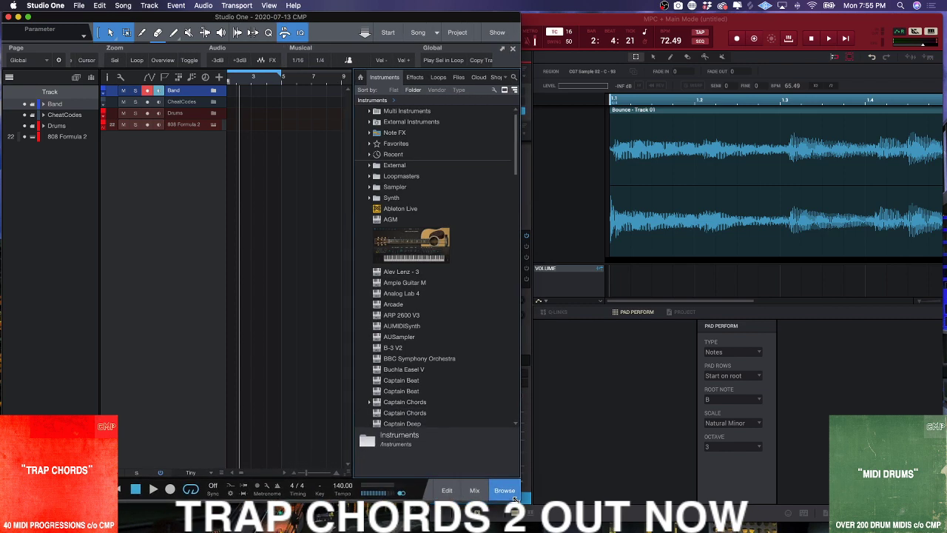
left_click(915, 59)
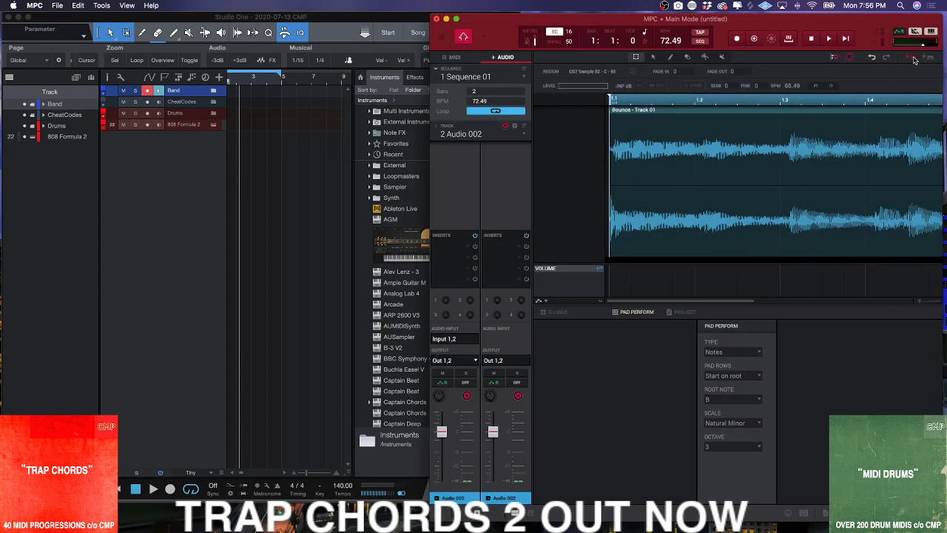
left_click_drag(915, 59, 233, 140)
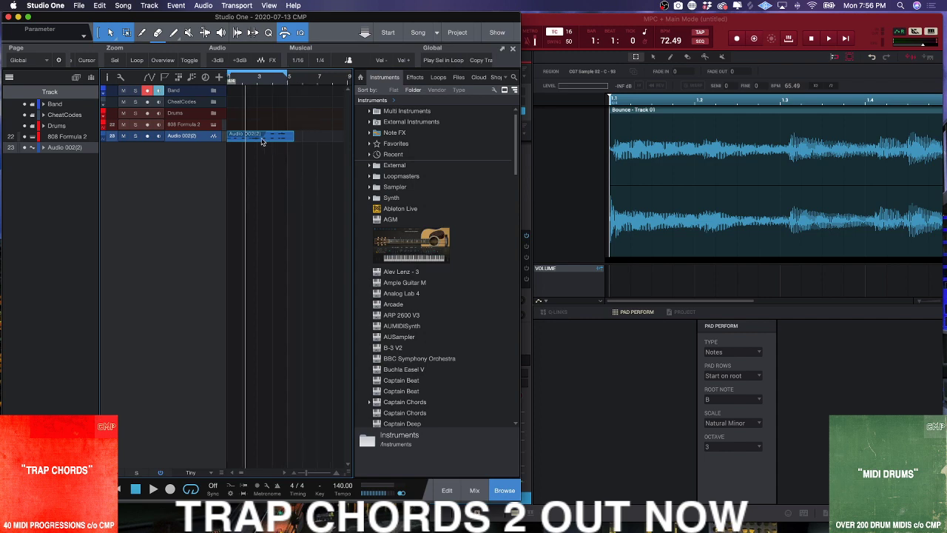
right_click(280, 141)
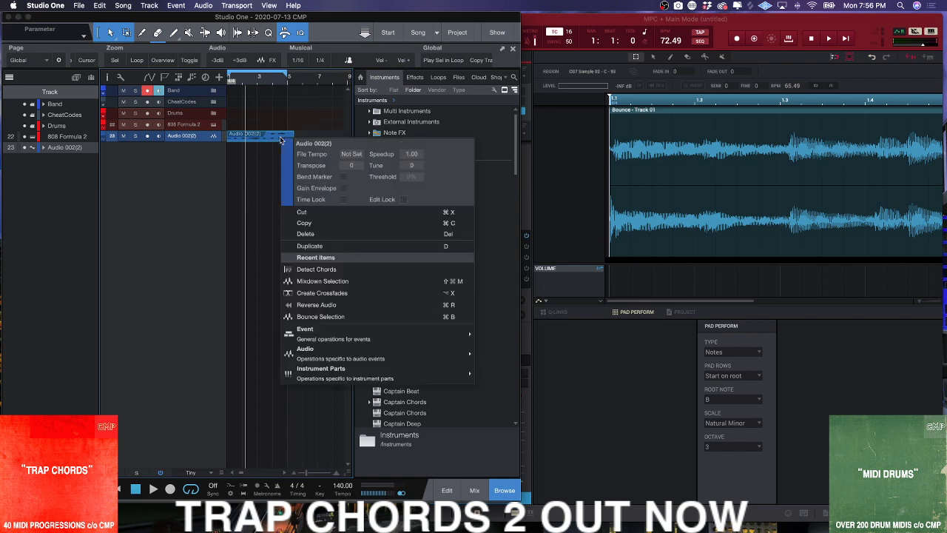
left_click(264, 172)
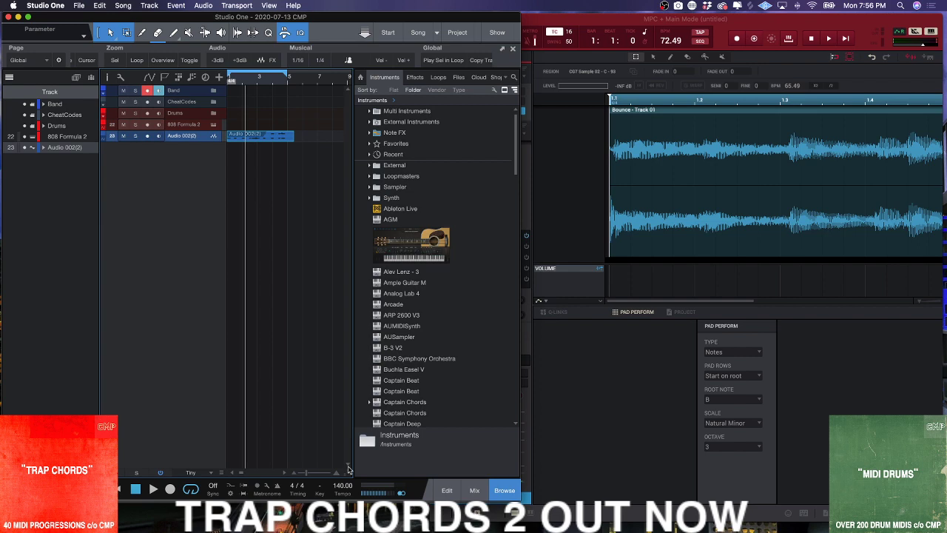
double_click(342, 486)
type("72.49")
- Confirm the 72.49 BPM tempo, end the loop at bar 3, trim the clip and enlarge its track
key("Return")
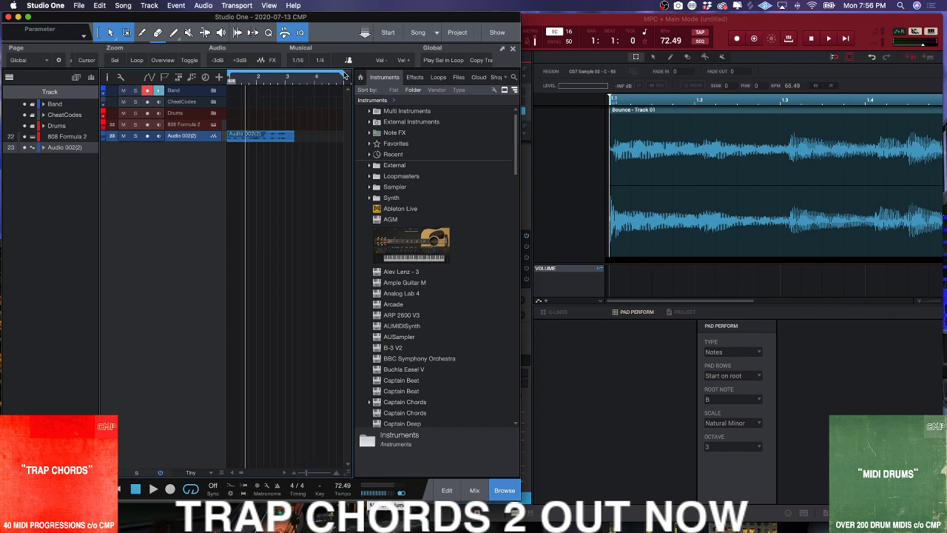
left_click_drag(345, 74, 288, 100)
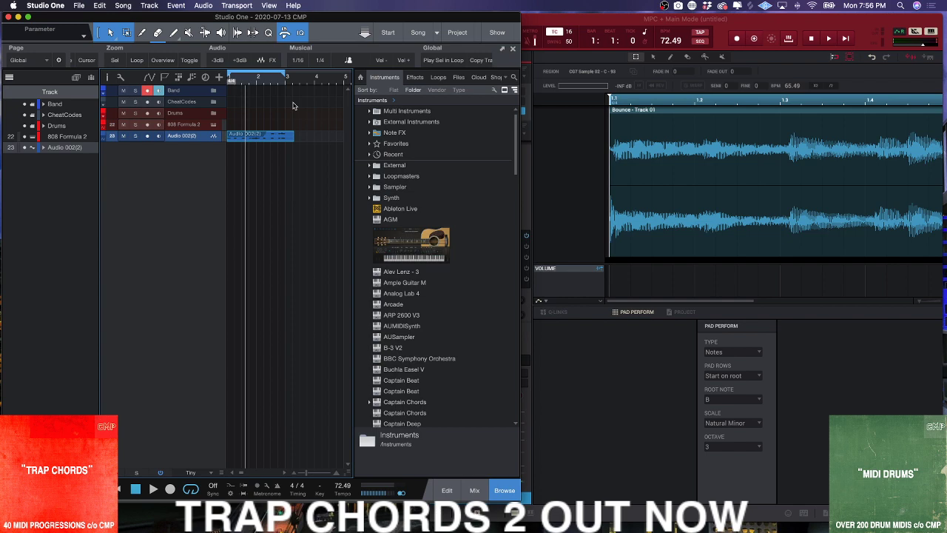
left_click_drag(293, 139, 283, 141)
left_click_drag(203, 141, 203, 206)
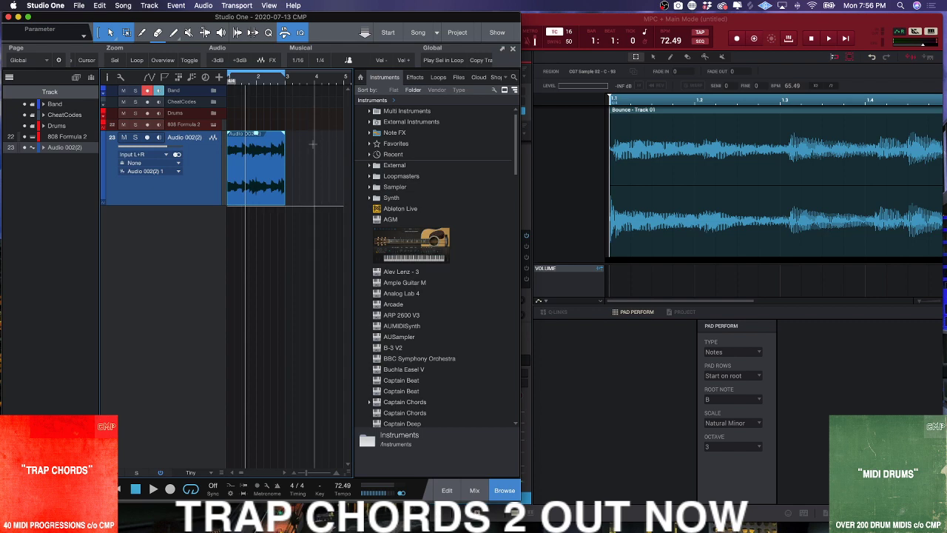
- Hide the browser and track list, widen the window and zoom the timeline to the Audio 002(2) clip
key("F5")
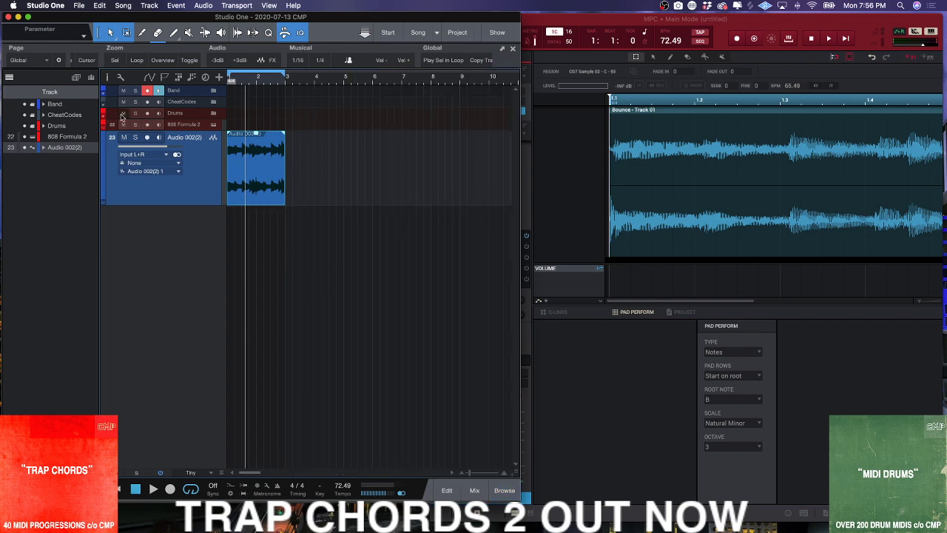
key("F4")
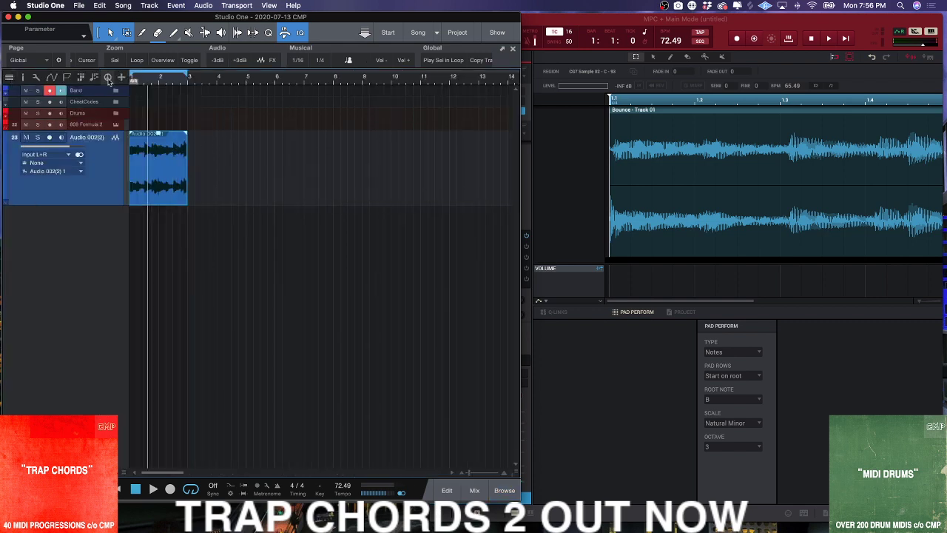
key("z")
key("w")
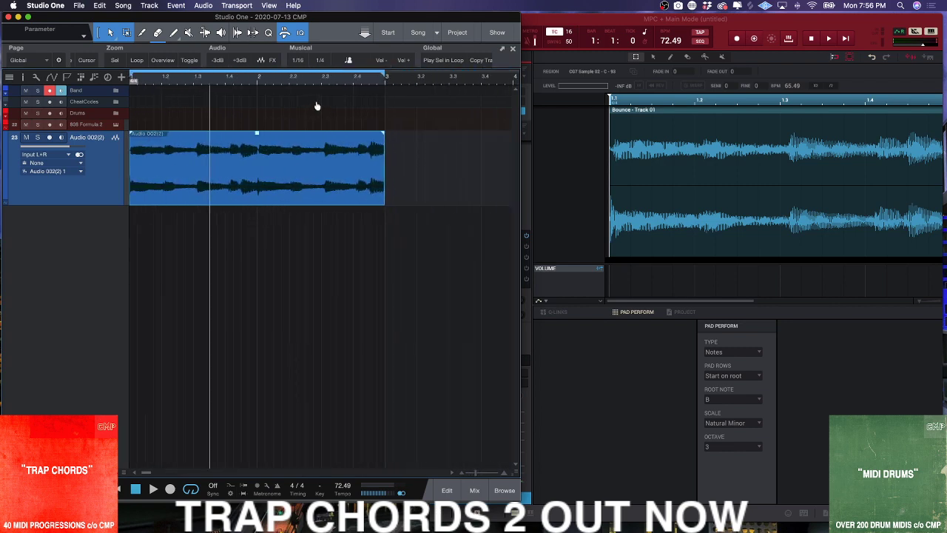
left_click_drag(522, 179, 742, 180)
left_click_drag(211, 77, 280, 90)
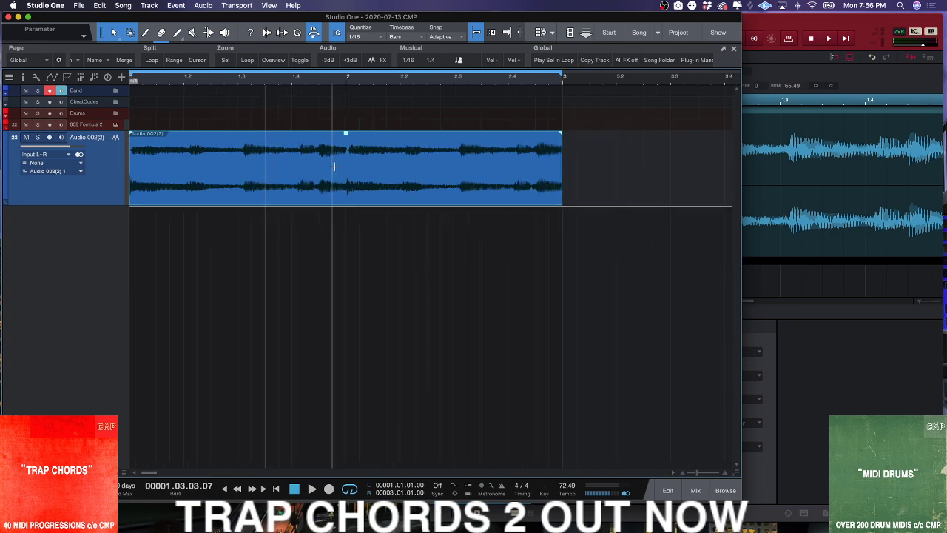
- Tick Bend Marker in the Audio 002(2) clip's context menu and verify it stays enabled
right_click(205, 175)
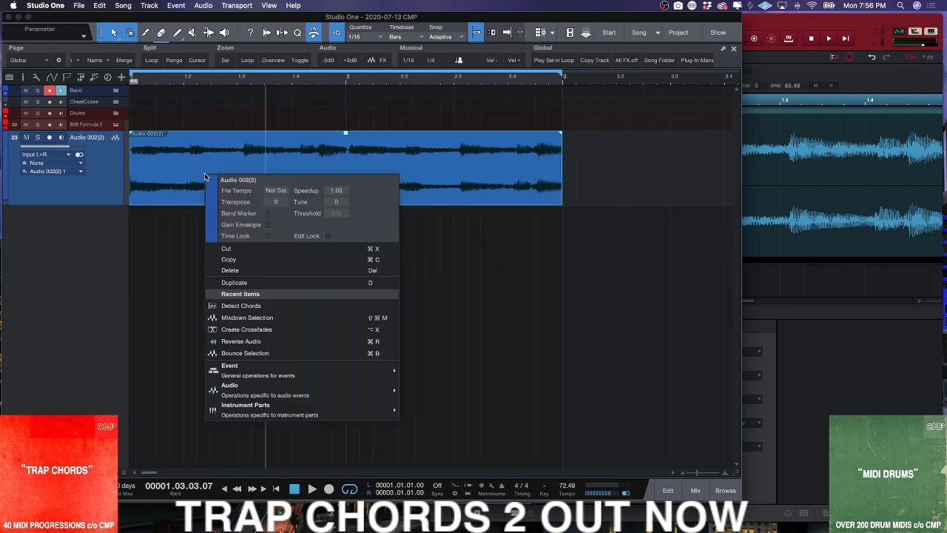
left_click(268, 214)
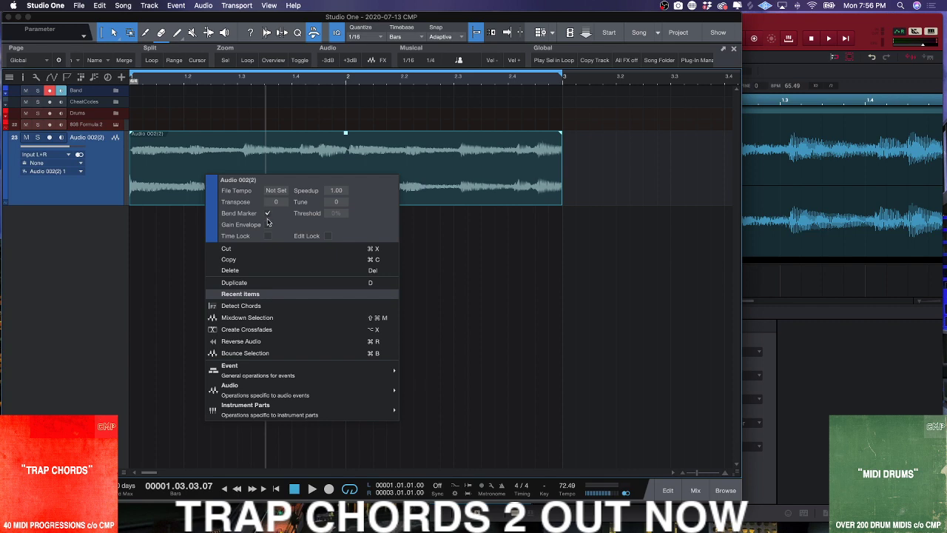
left_click(188, 234)
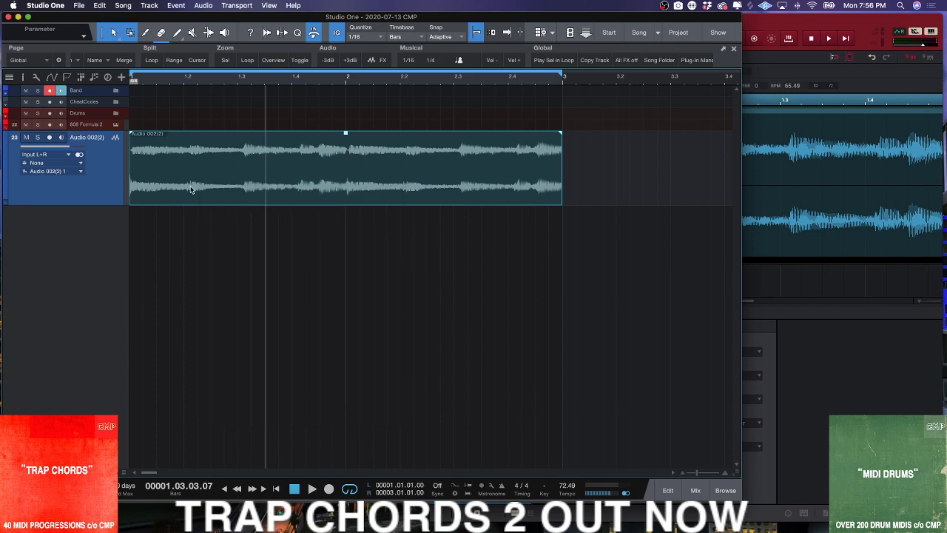
right_click(190, 186)
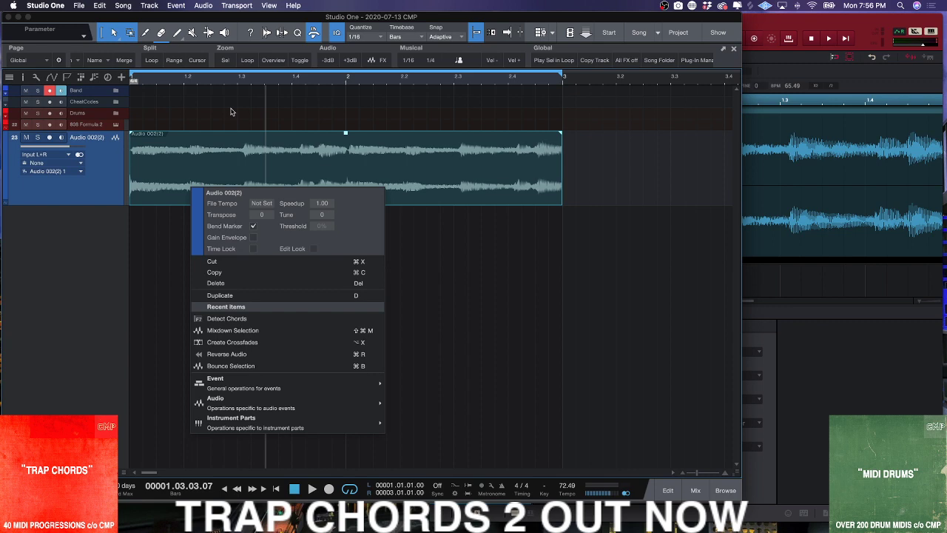
left_click(230, 117)
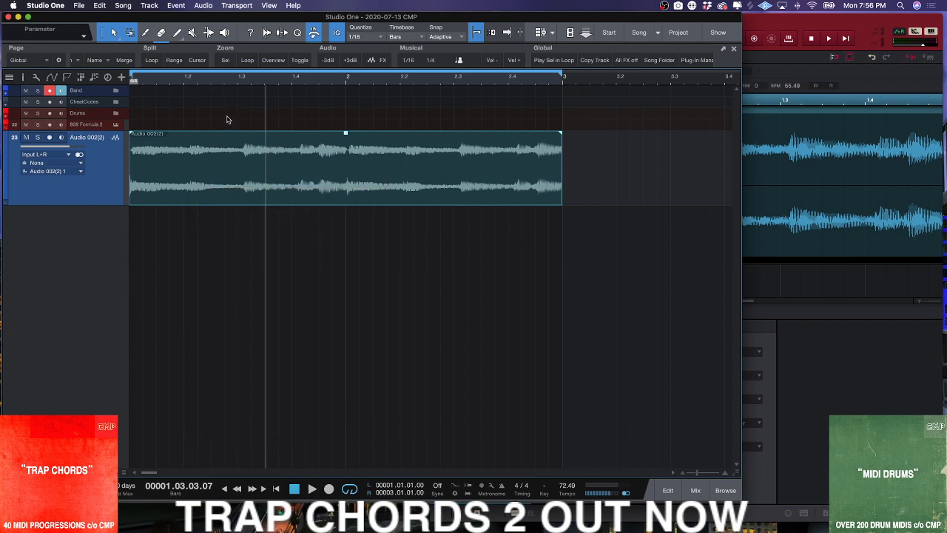
- In the Audio Bend panel, show bend markers and Analyze the clip at an 80% threshold
left_click(266, 33)
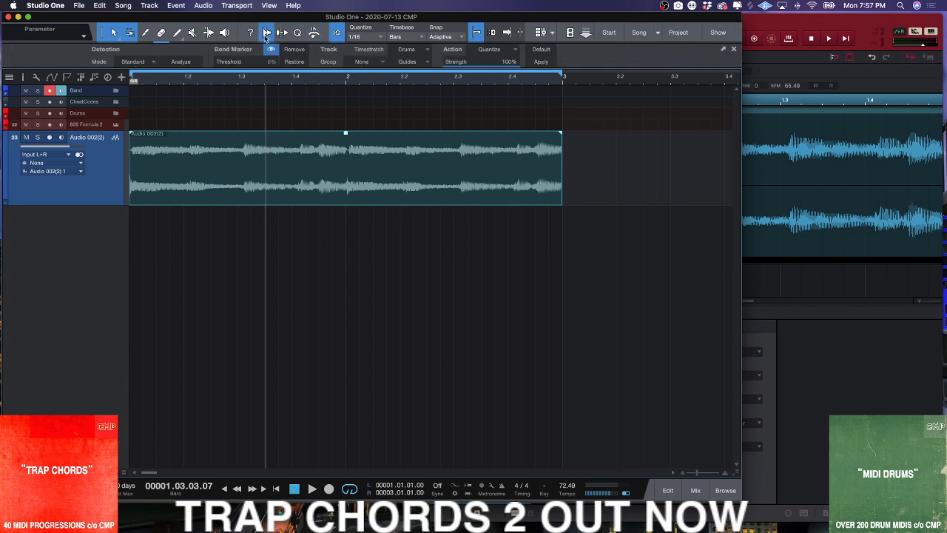
left_click(272, 50)
left_click(181, 62)
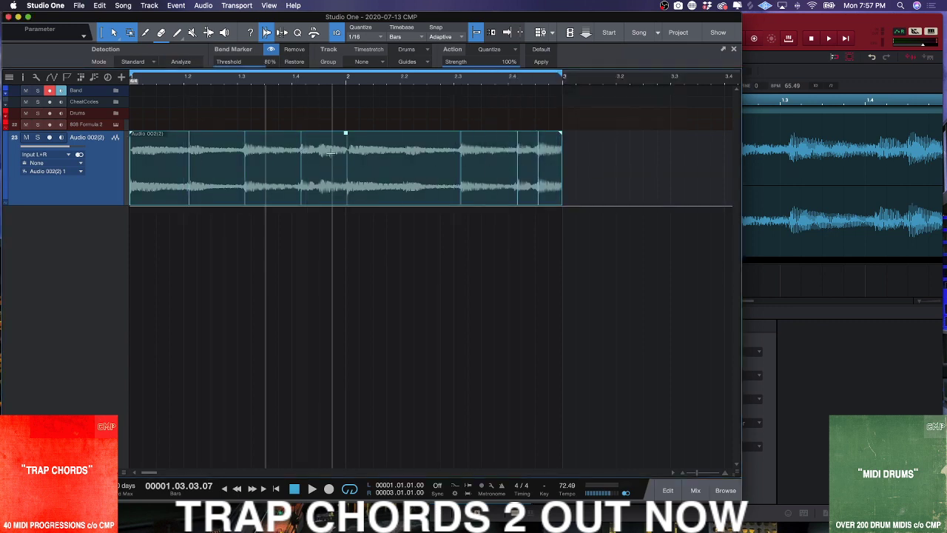
scroll(175, 90, "up", 5)
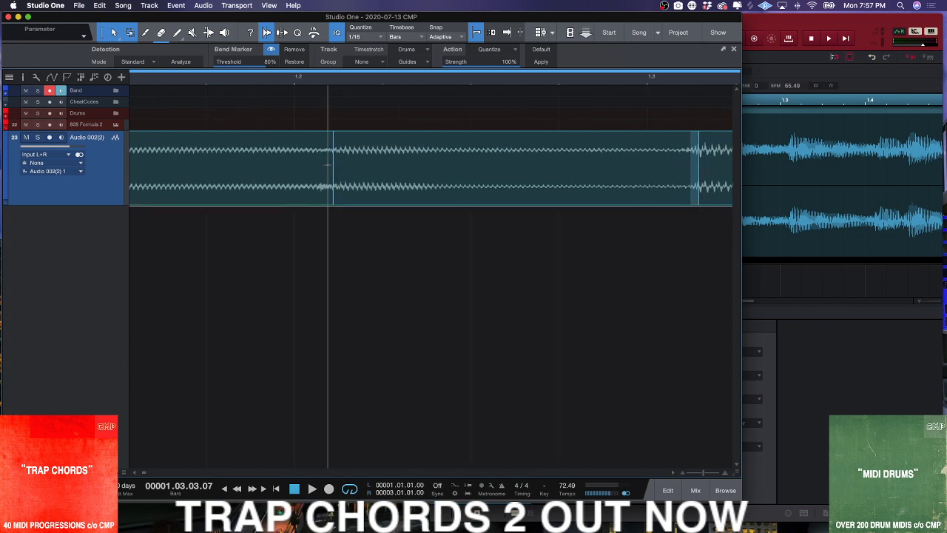
- With the Bend tool, drag the first three transient markers earlier onto the grid
key("7")
key("F5")
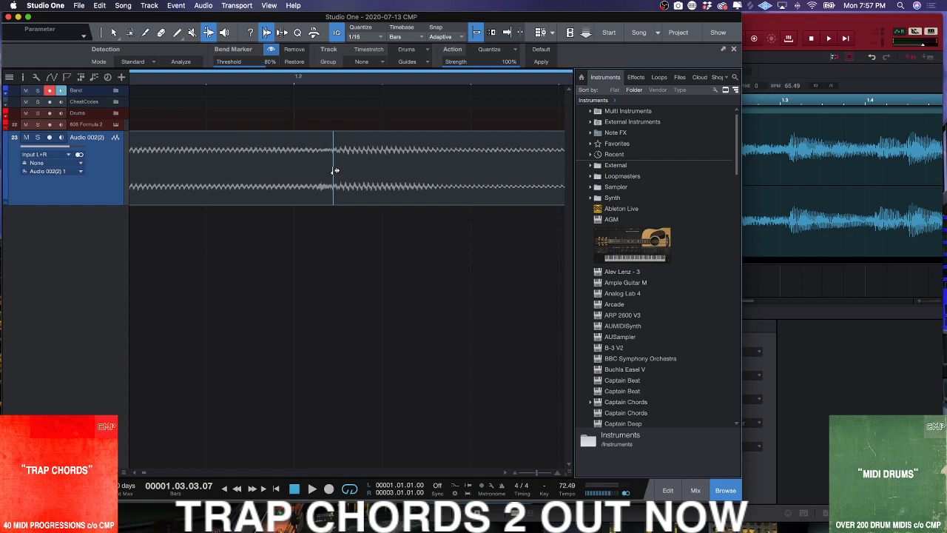
left_click(333, 169)
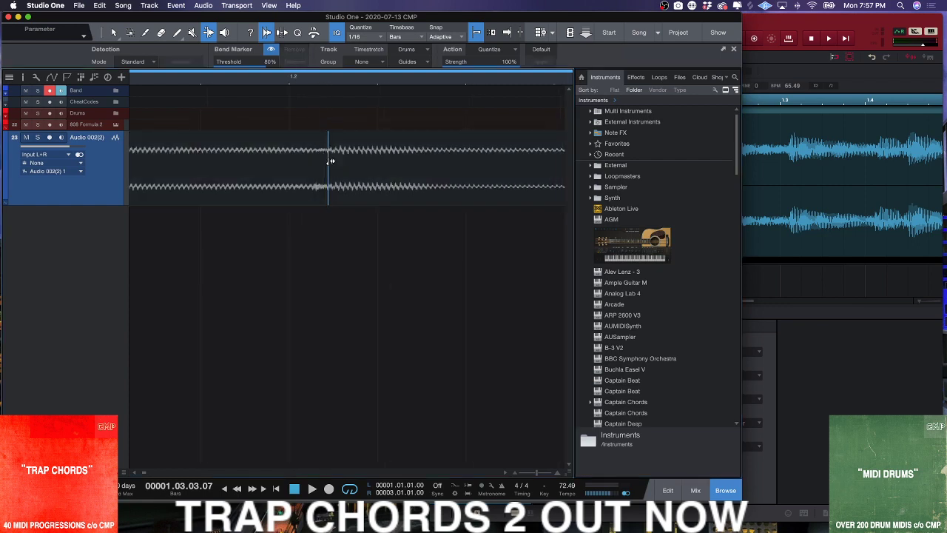
left_click_drag(330, 167, 290, 165)
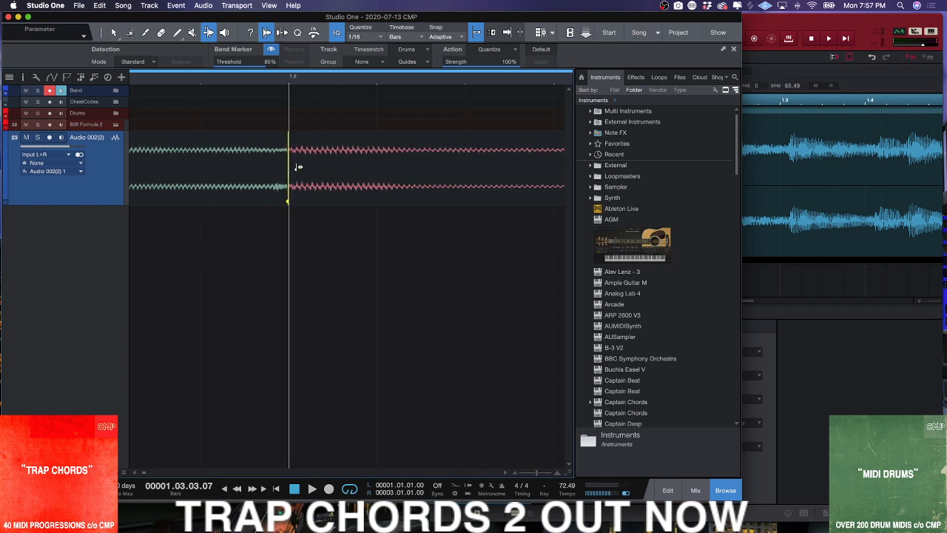
key("w")
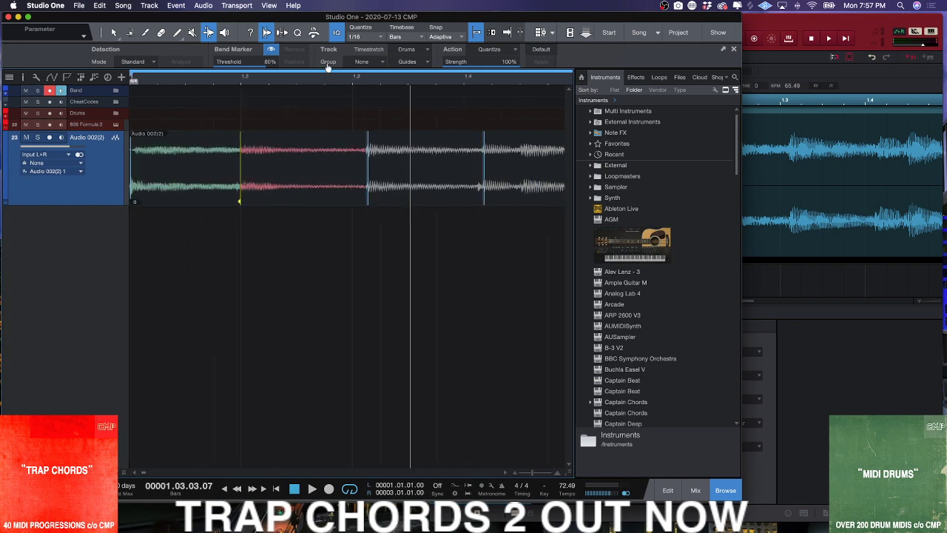
left_click_drag(369, 161, 351, 161)
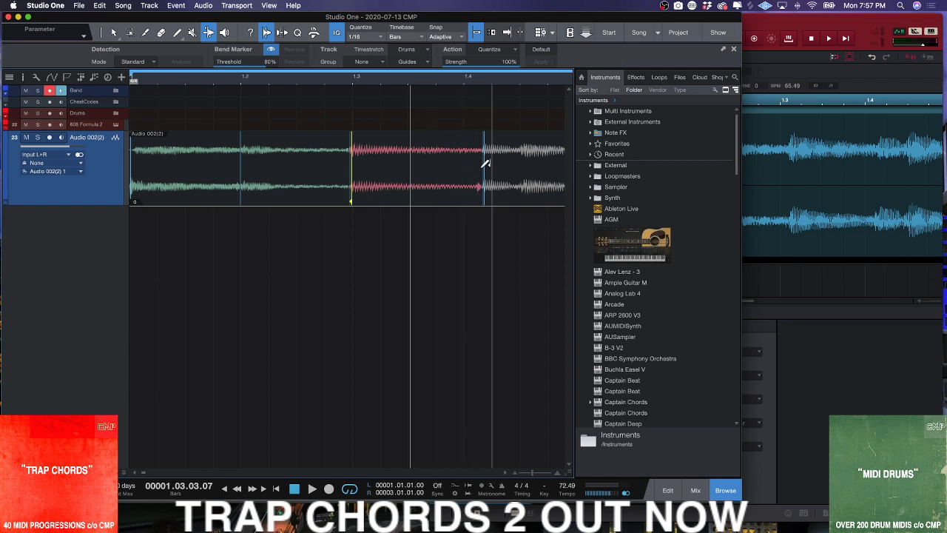
left_click_drag(485, 170, 463, 169)
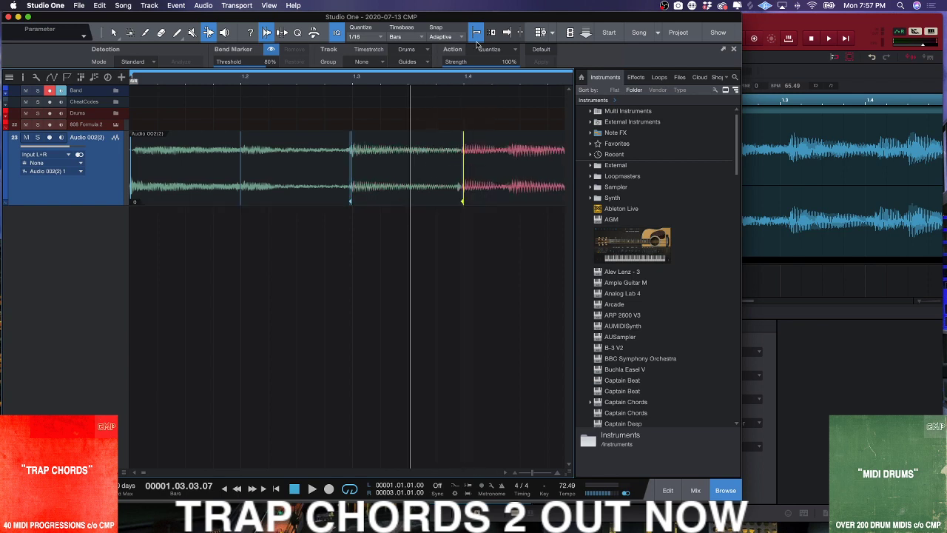
- Pull the last two transients earlier and play back the warped soul sample
key("w")
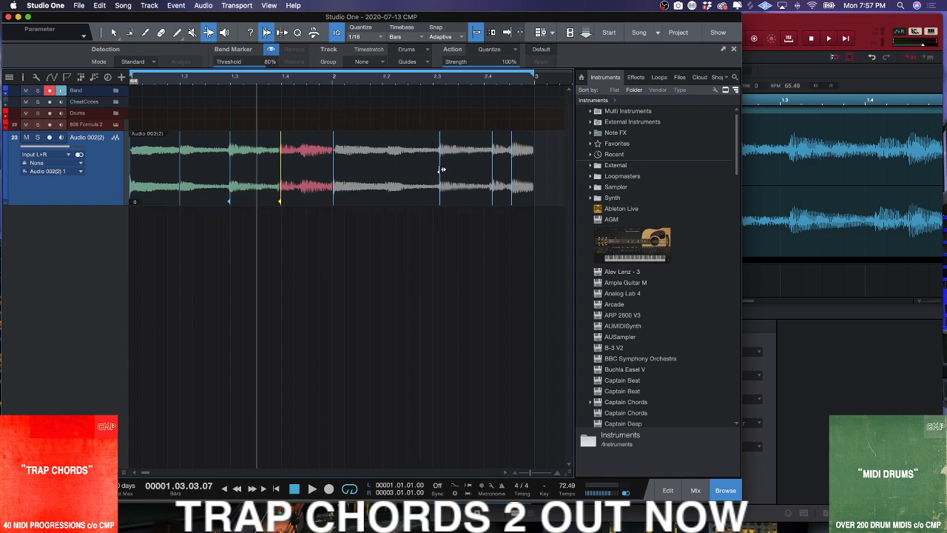
left_click_drag(441, 169, 434, 169)
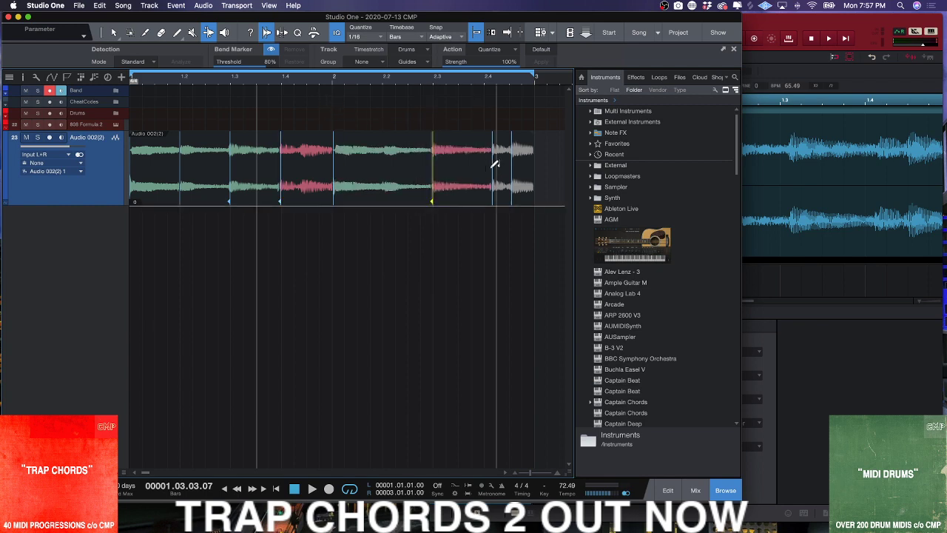
mouse_move(494, 171)
left_mouse_down()
mouse_move(483, 171)
mouse_move(511, 174)
left_mouse_up()
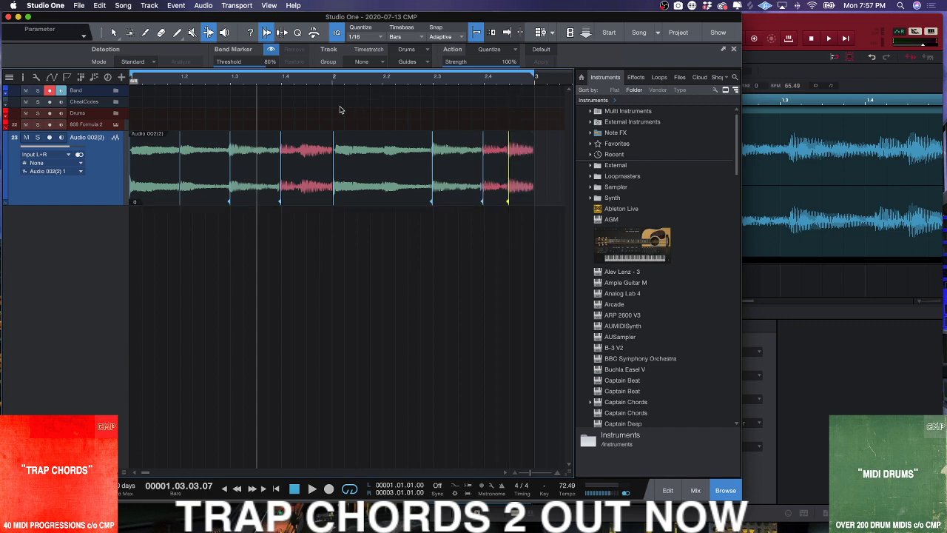
key("space")
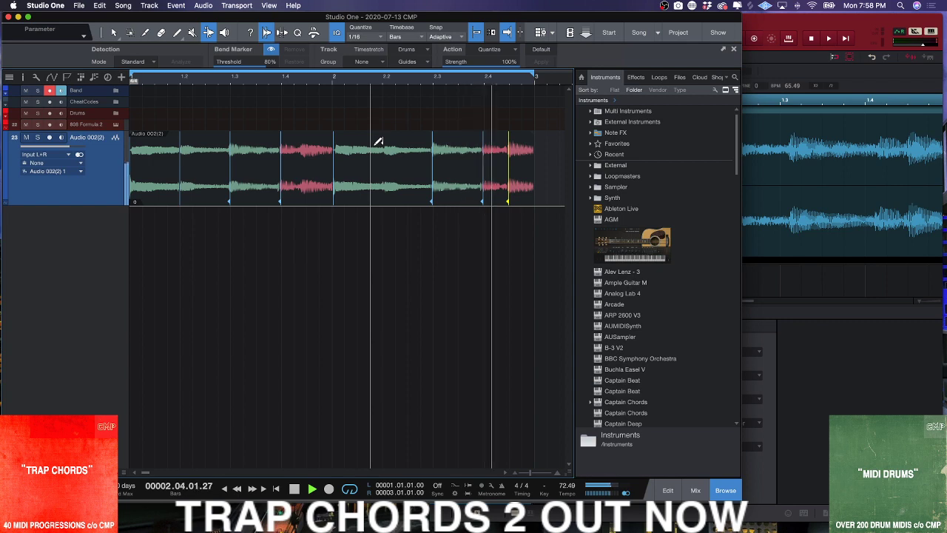
key("space")
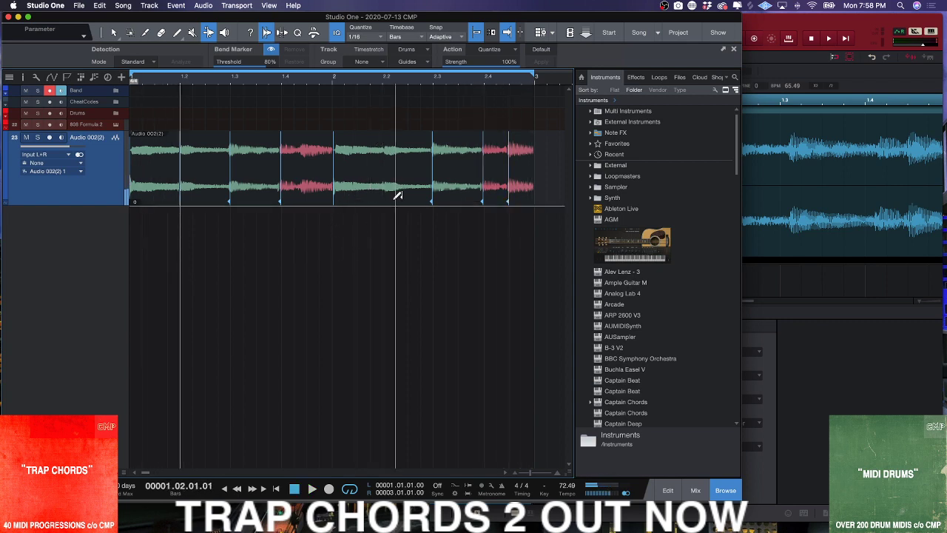
- Select the warped sample event and undo its bend markers
key("1")
left_click(368, 194)
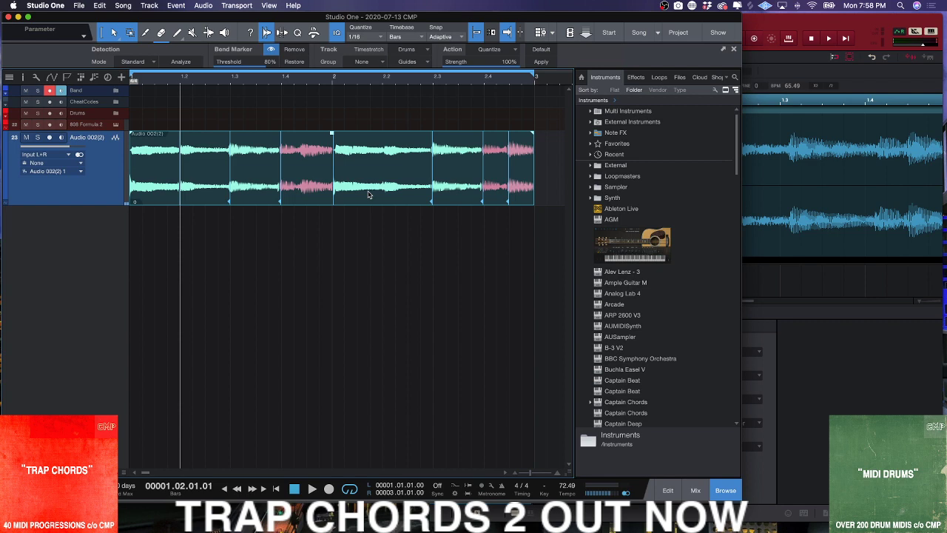
key("super+z")
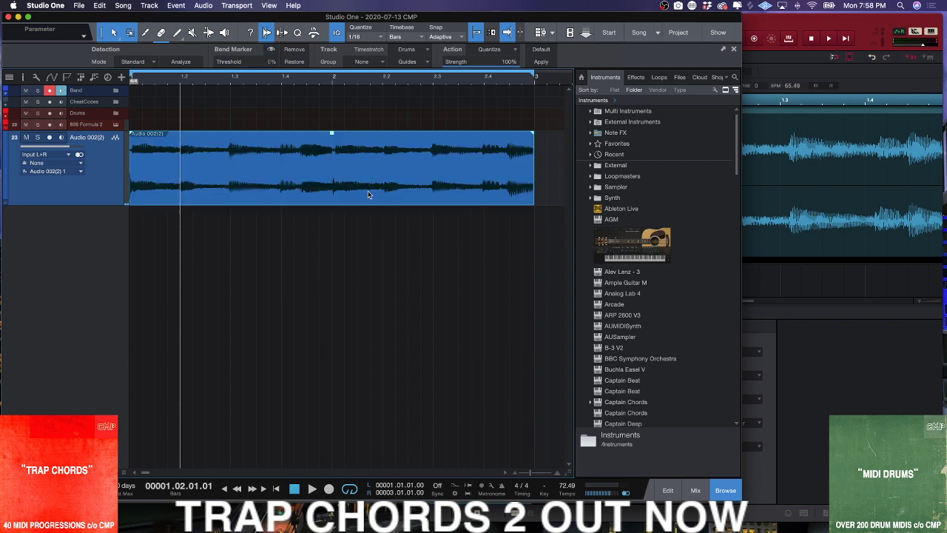
- In the Files browser, collapse the MPC DRIVE and expand the Dropbox (Craftmaster) folder
left_click(680, 78)
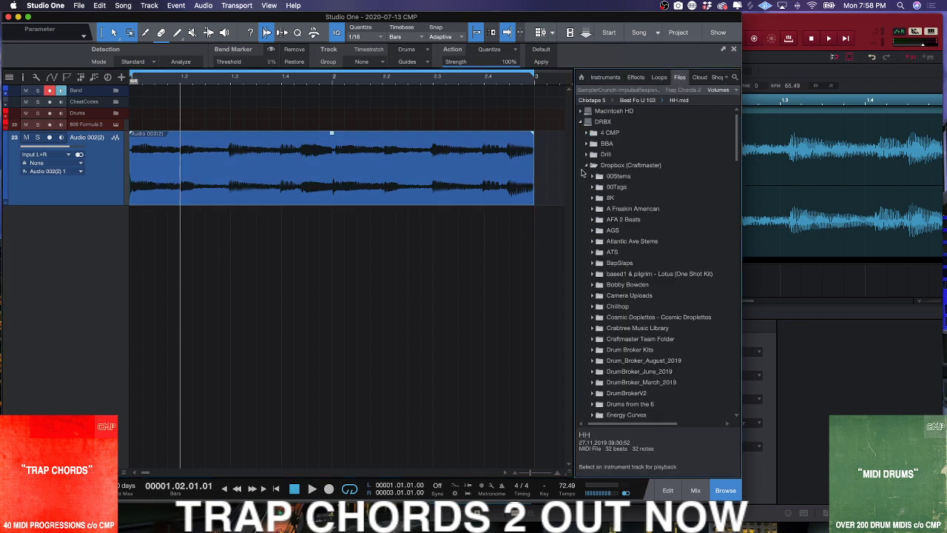
left_click(586, 167)
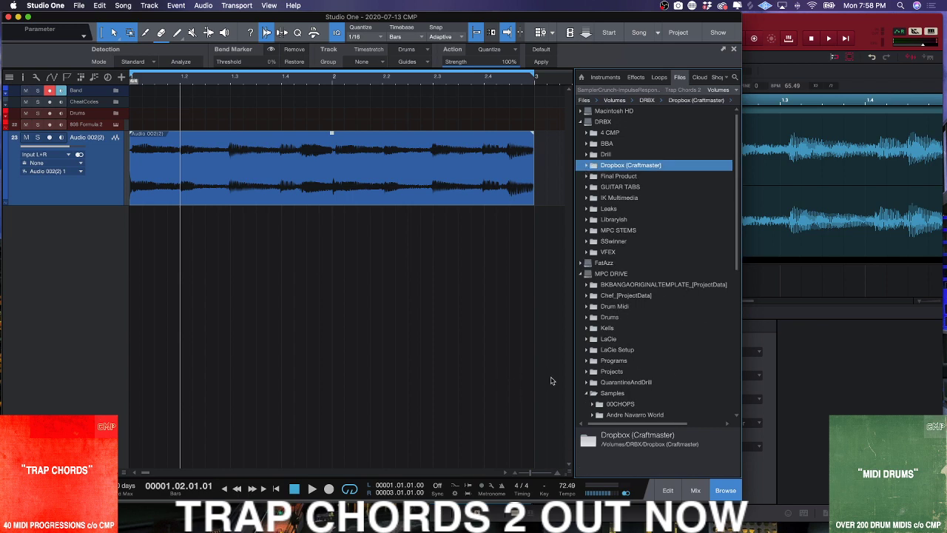
scroll(619, 352, "down", 5)
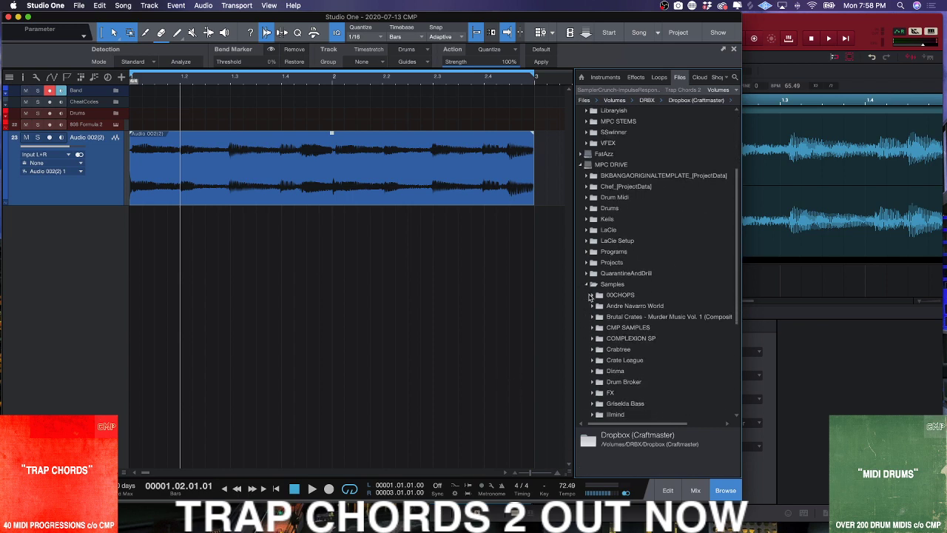
left_click(588, 296)
scroll(598, 170, "up", 5)
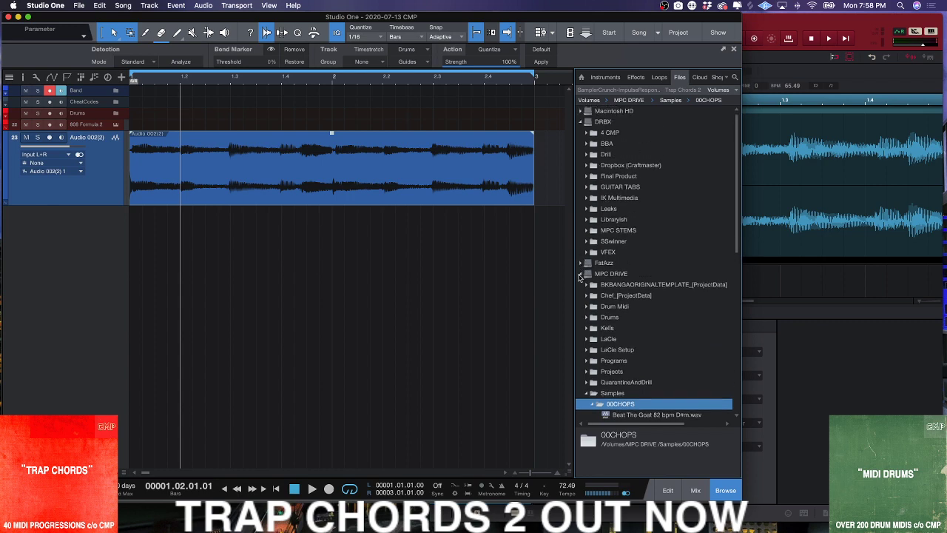
left_click(580, 274)
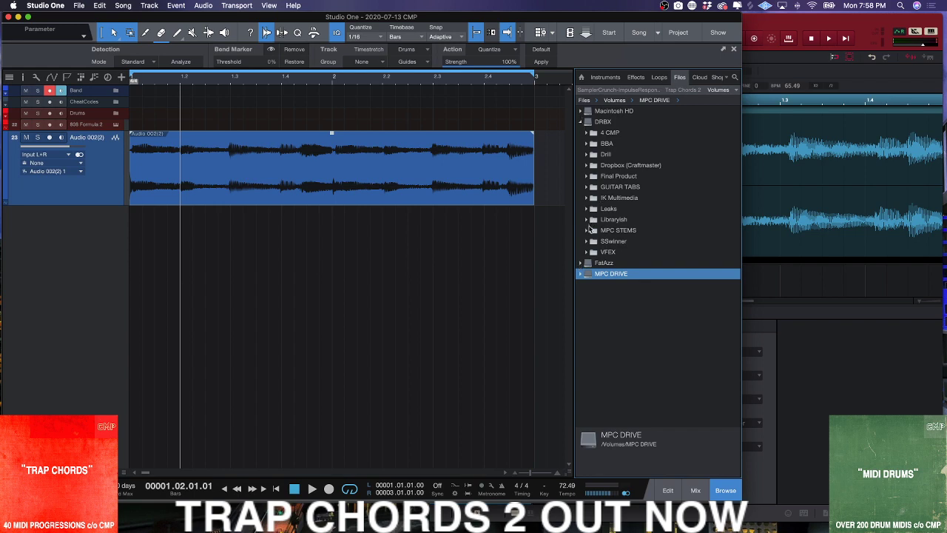
left_click(587, 166)
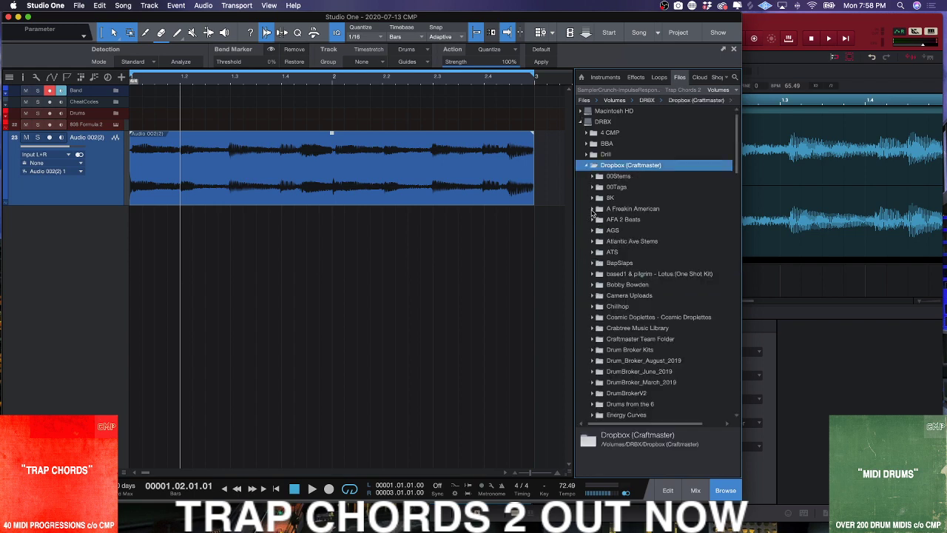
scroll(592, 222, "down", 10)
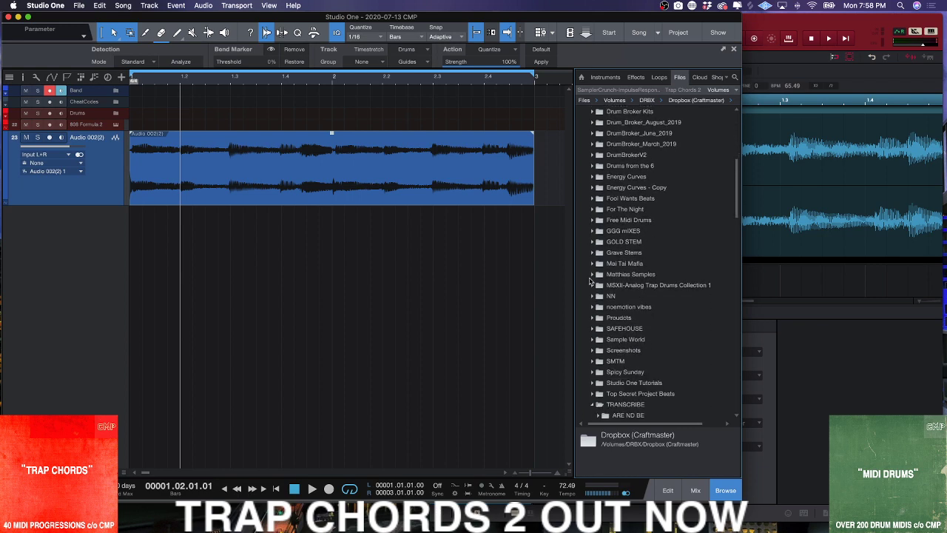
scroll(590, 280, "down", 5)
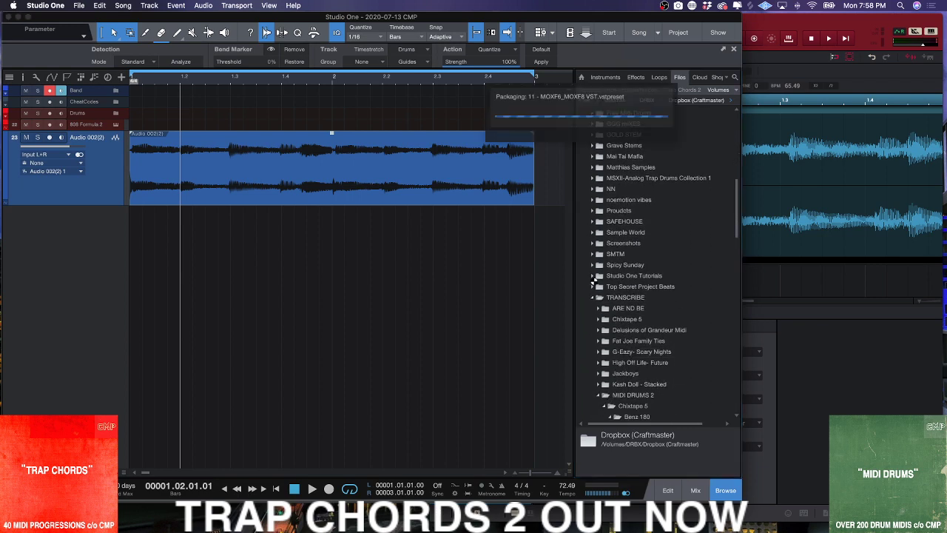
scroll(593, 311, "down", 6)
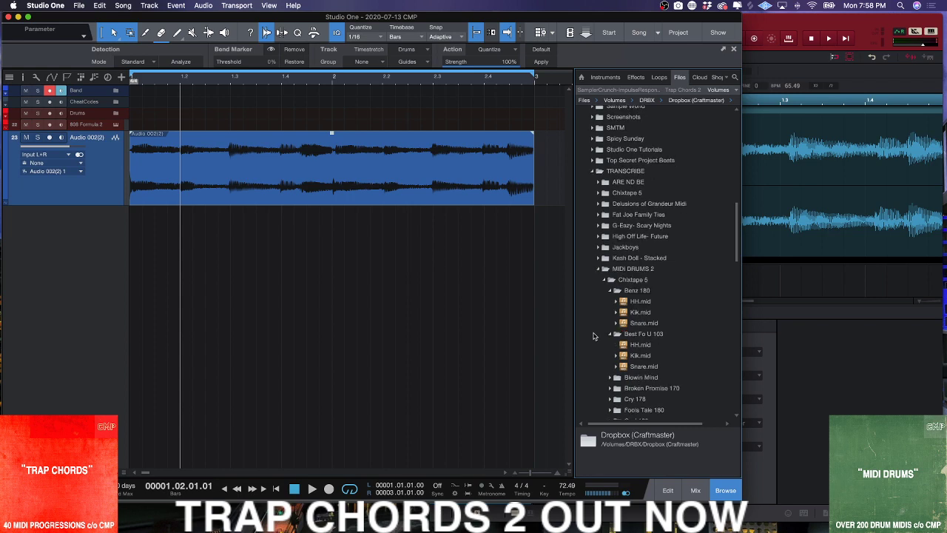
scroll(593, 336, "down", 1)
- Go to Son Of A Gun-Key Glock > Can Tell-148 and expand 808, KIK, SNR_Clap.mid
left_click(599, 246)
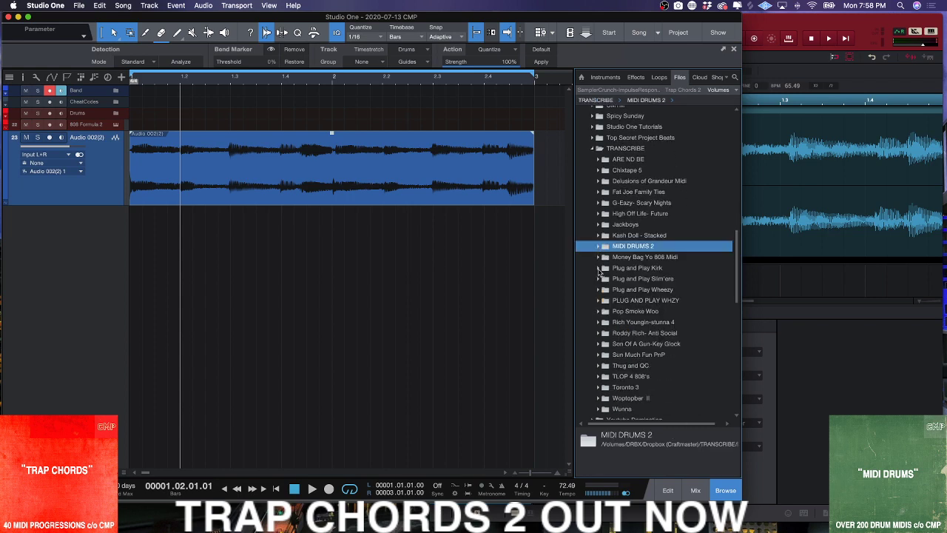
scroll(598, 272, "down", 2)
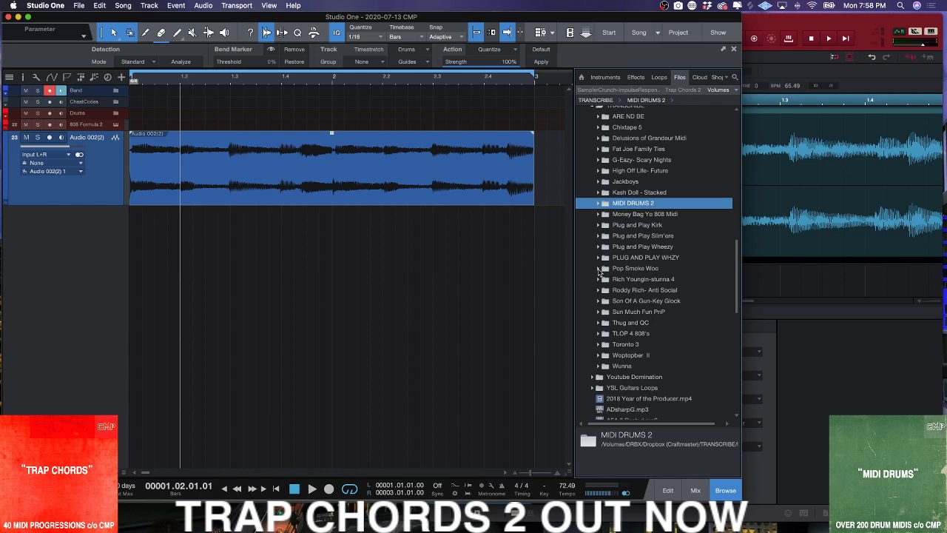
left_click(599, 300)
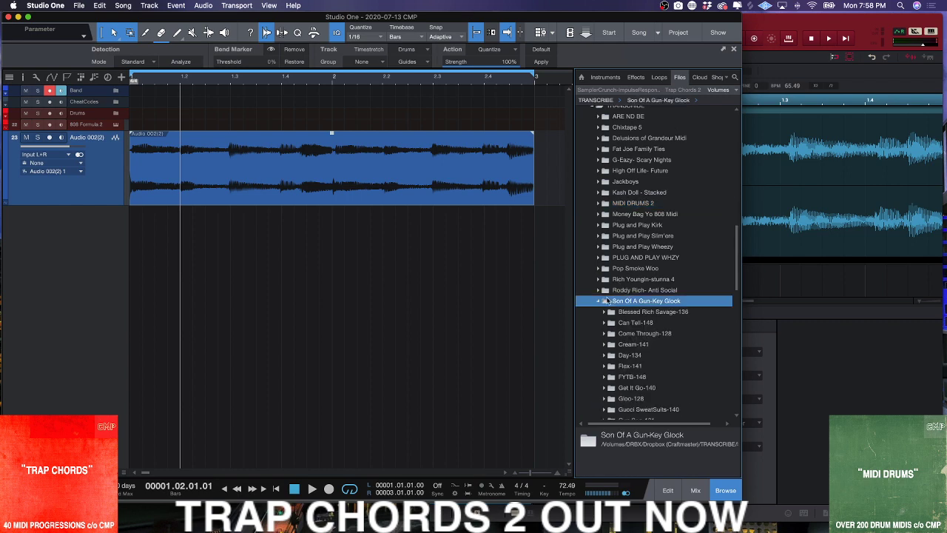
scroll(614, 303, "down", 3)
left_click(605, 262)
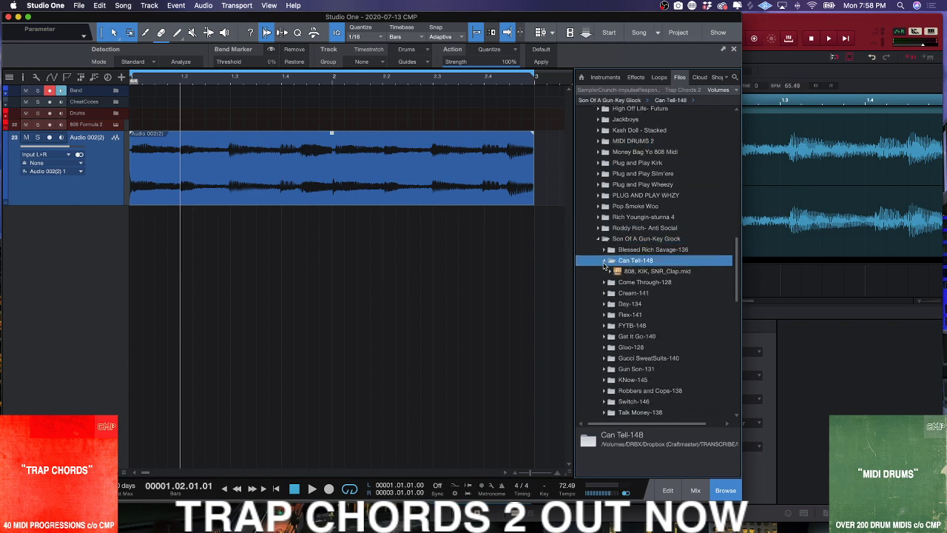
left_click(617, 272)
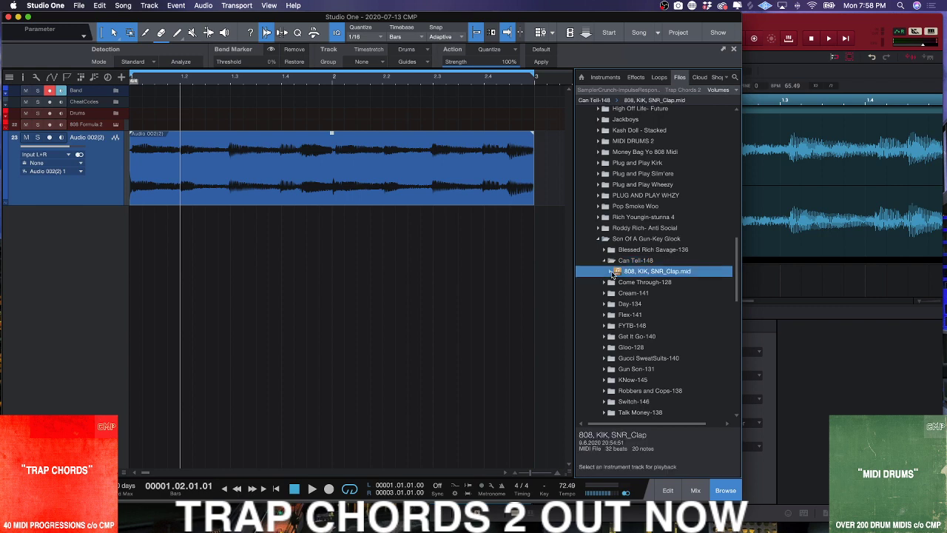
left_click(611, 272)
- Drag the KIK, SNR/Clap and HH MIDI parts into the arrangement as new tracks
left_click_drag(635, 295, 151, 256)
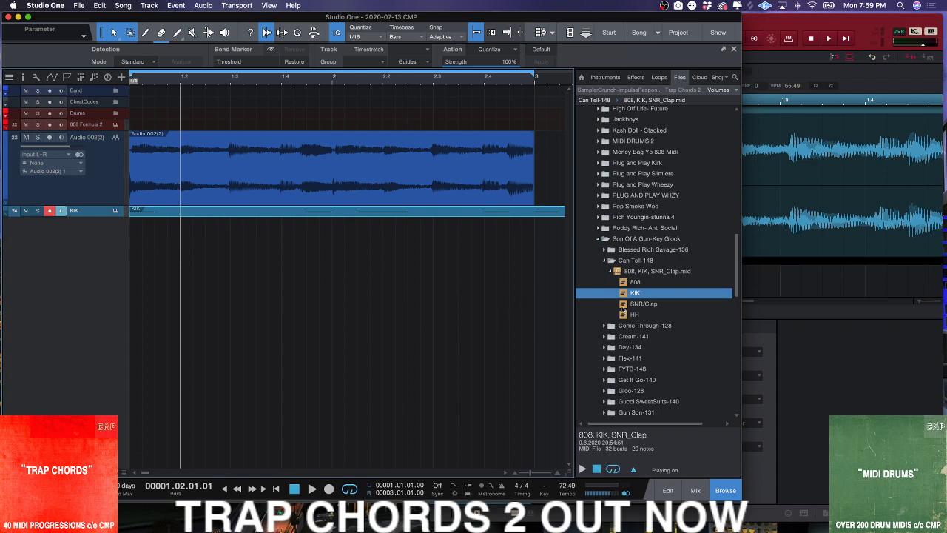
left_click_drag(623, 309, 151, 249)
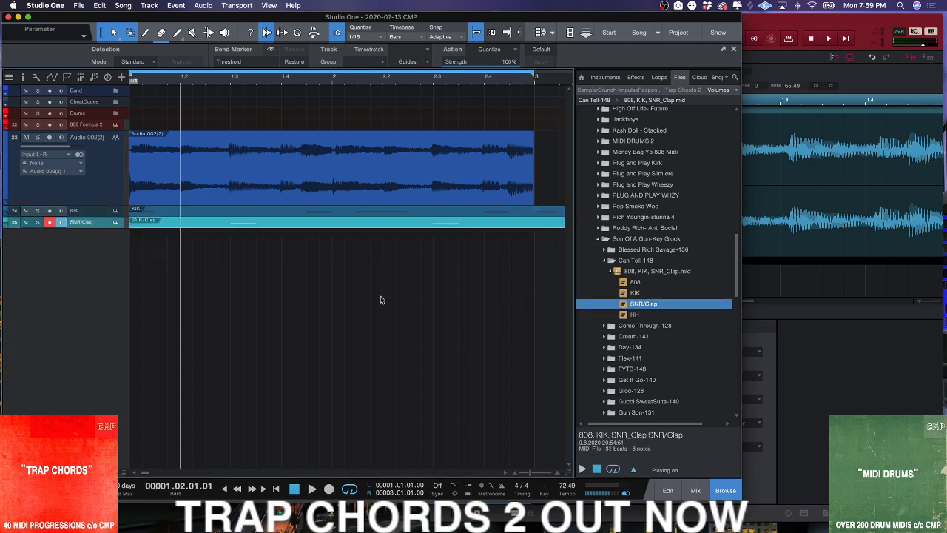
left_click_drag(634, 315, 139, 255)
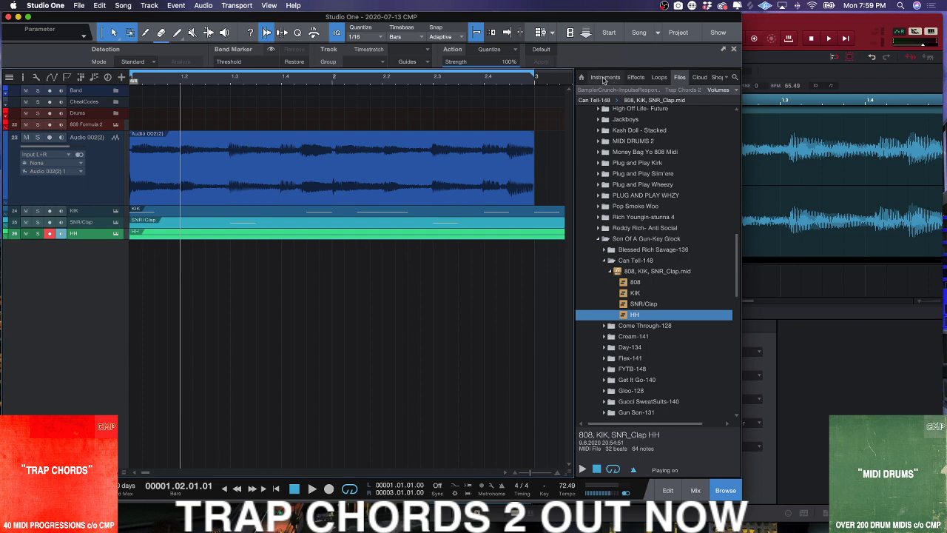
- Load the SampleOne OZ kiks preset onto the KIK track
left_click(603, 78)
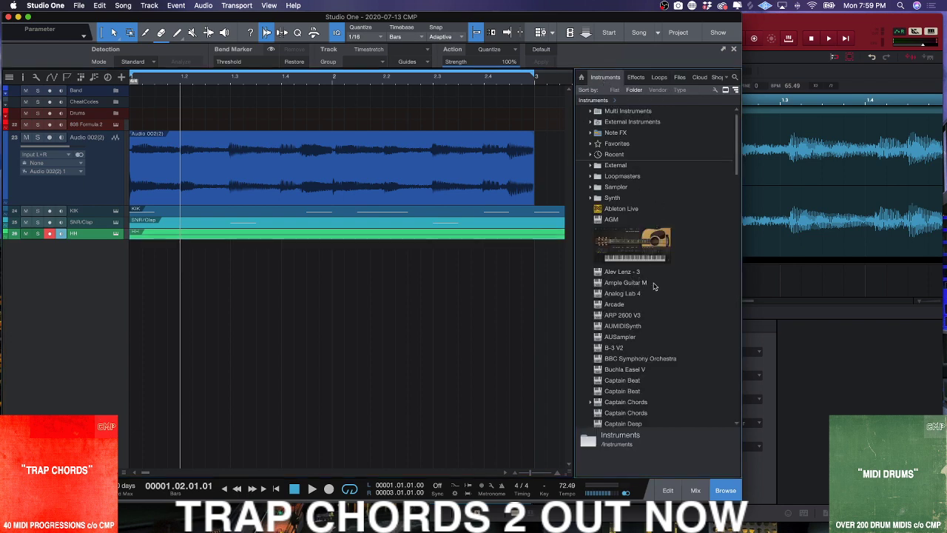
scroll(653, 286, "down", 15)
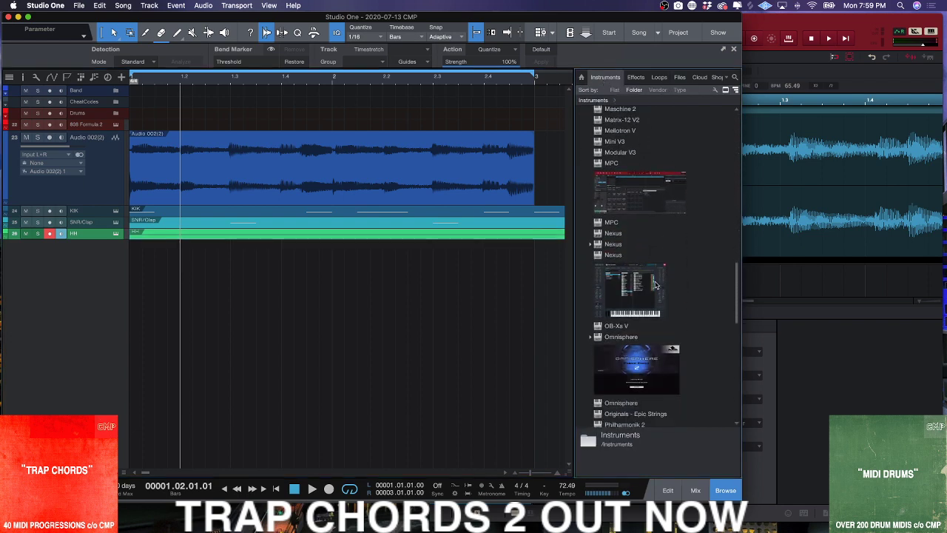
scroll(654, 285, "down", 15)
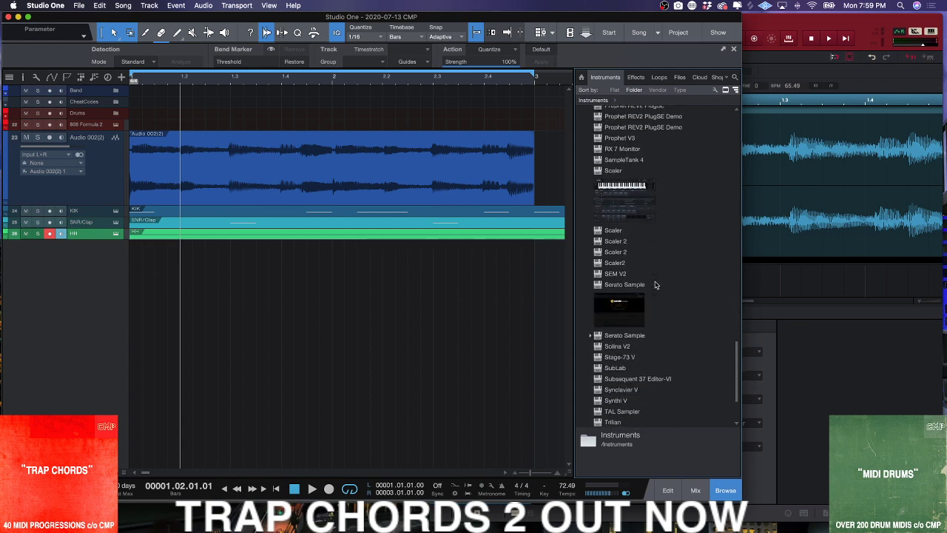
scroll(654, 285, "up", 20)
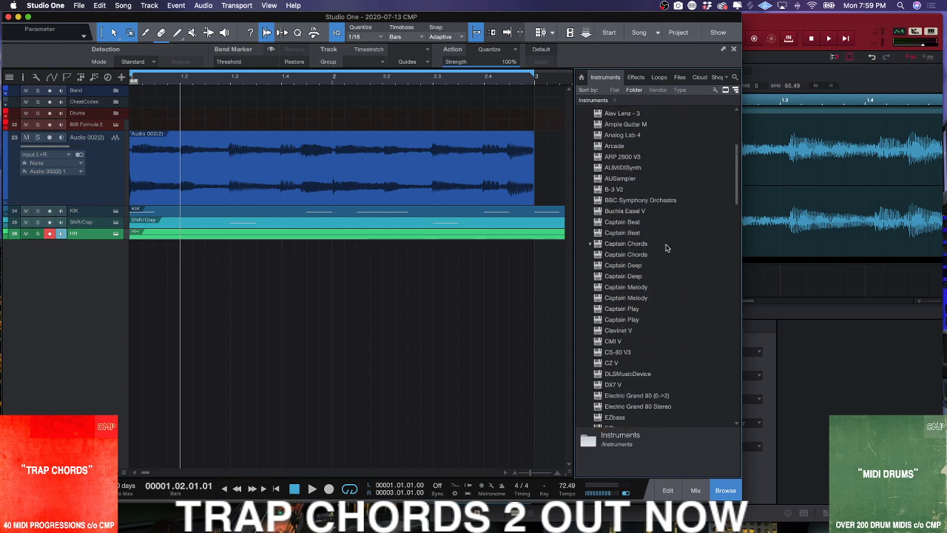
scroll(665, 247, "down", 20)
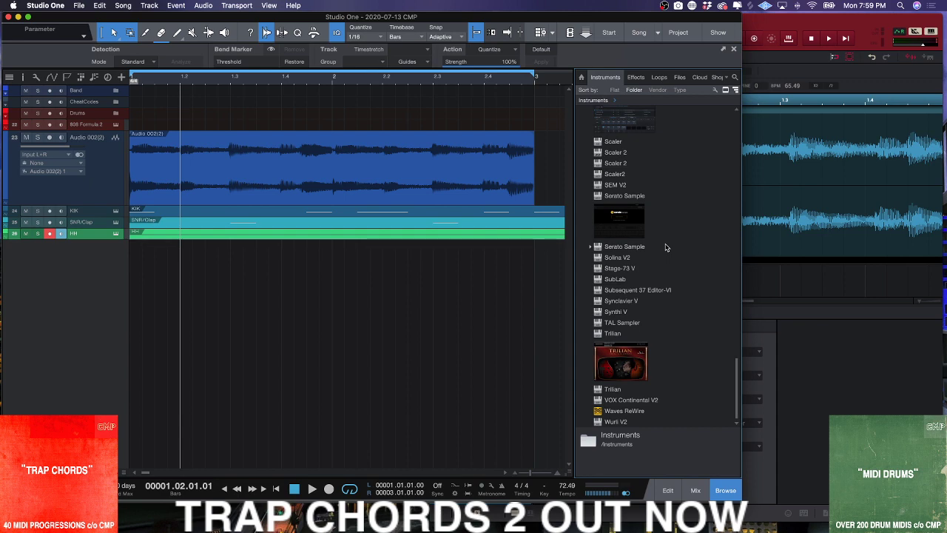
scroll(665, 248, "up", 20)
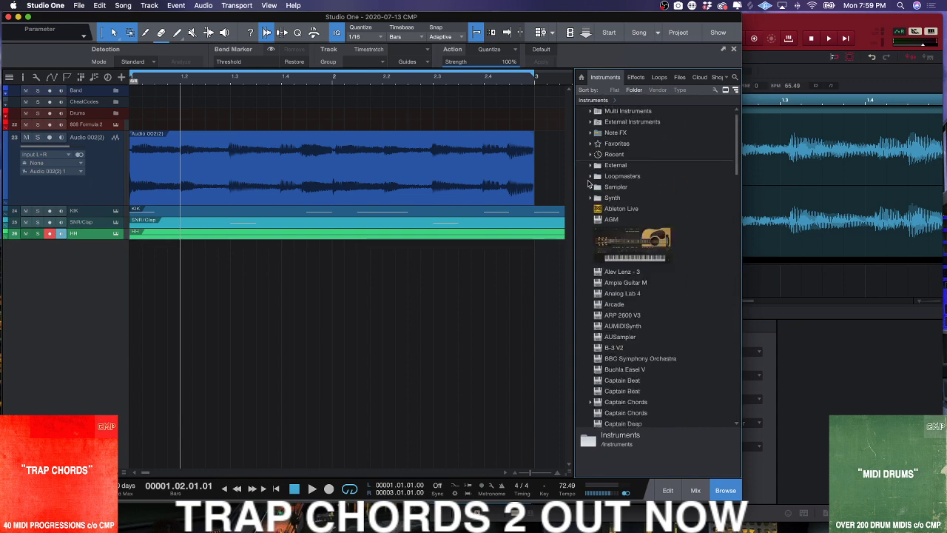
left_click(590, 187)
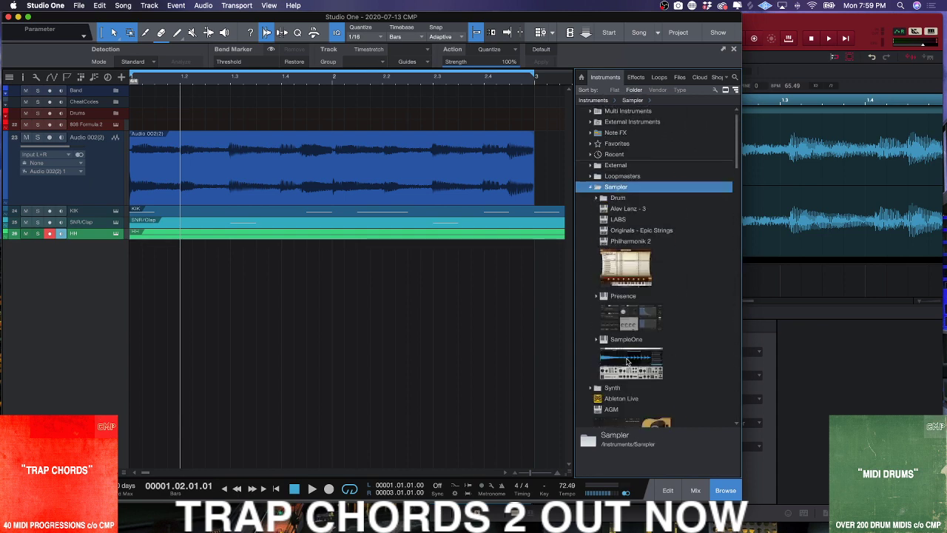
left_click(597, 340)
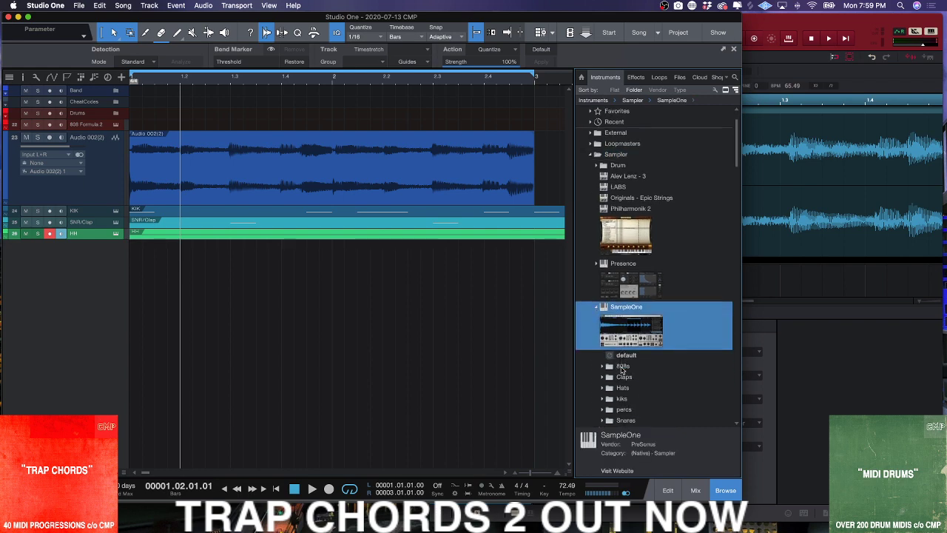
left_click(605, 337)
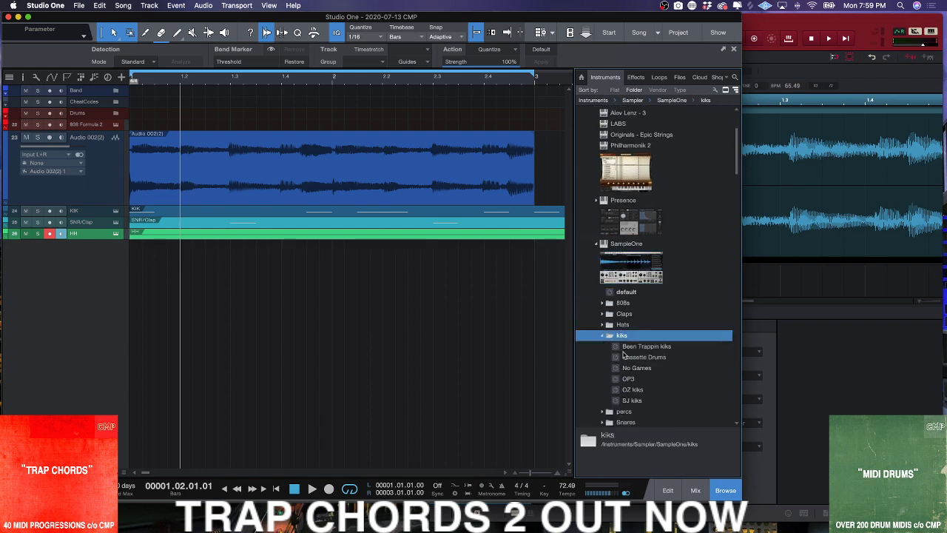
left_click_drag(625, 390, 176, 232)
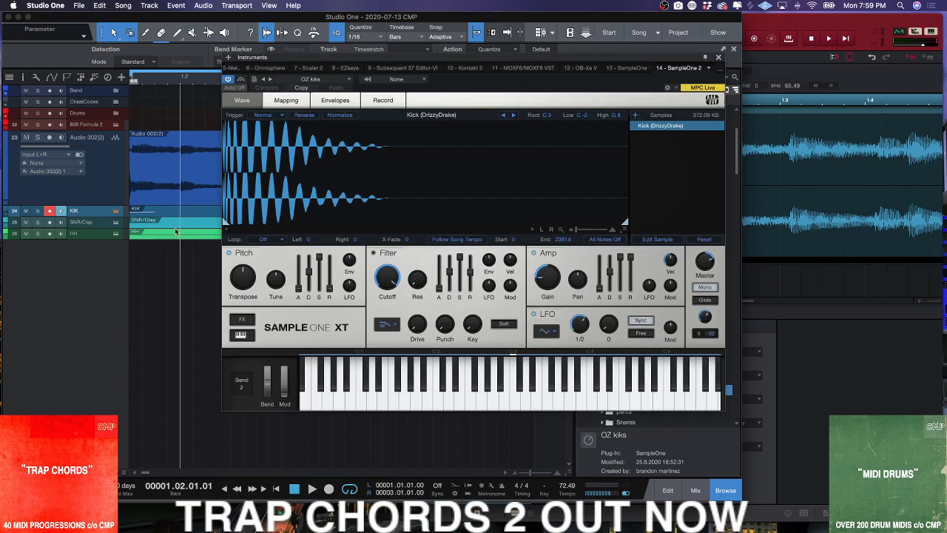
left_click(718, 59)
- Load the Secret Bounce clap onto SNR/Clap and the Murda hi-hat onto HH
left_click(608, 335)
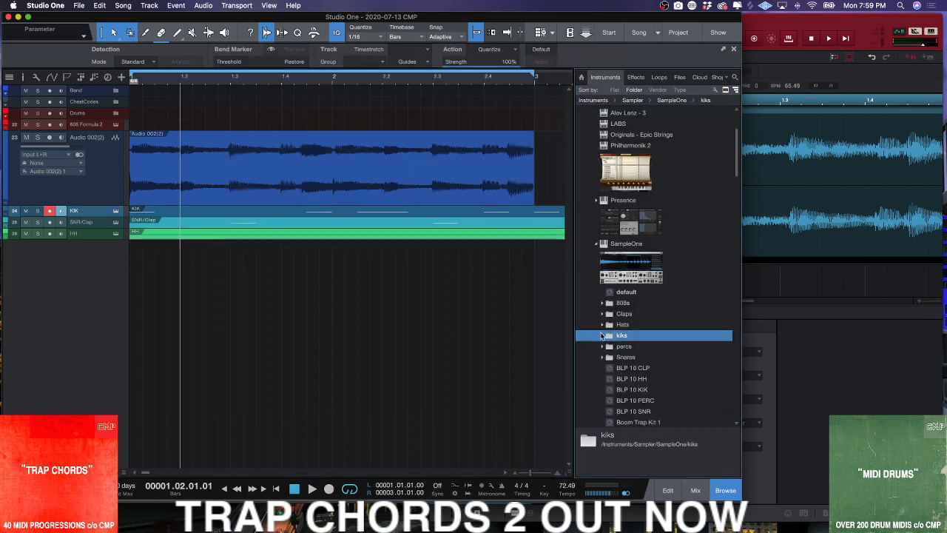
left_click(604, 315)
left_click_drag(617, 337, 94, 225)
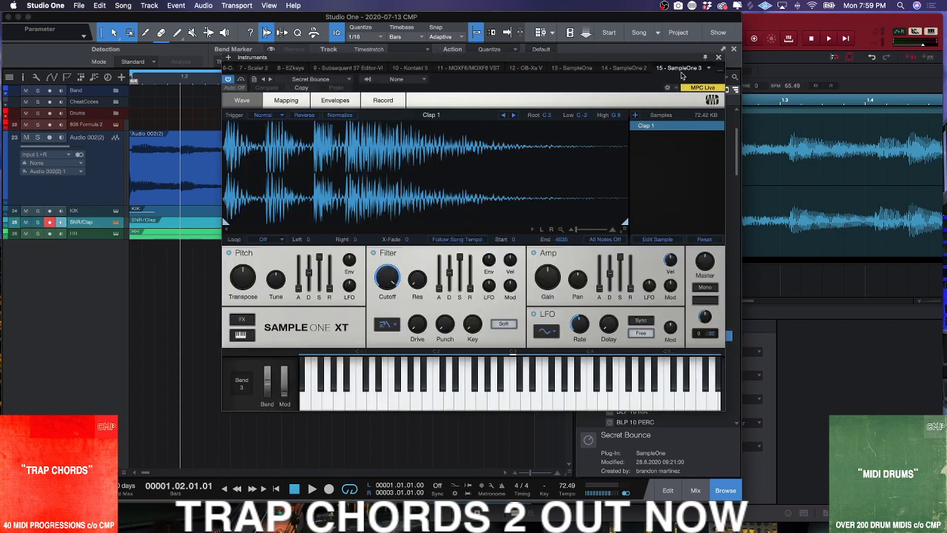
left_click(720, 57)
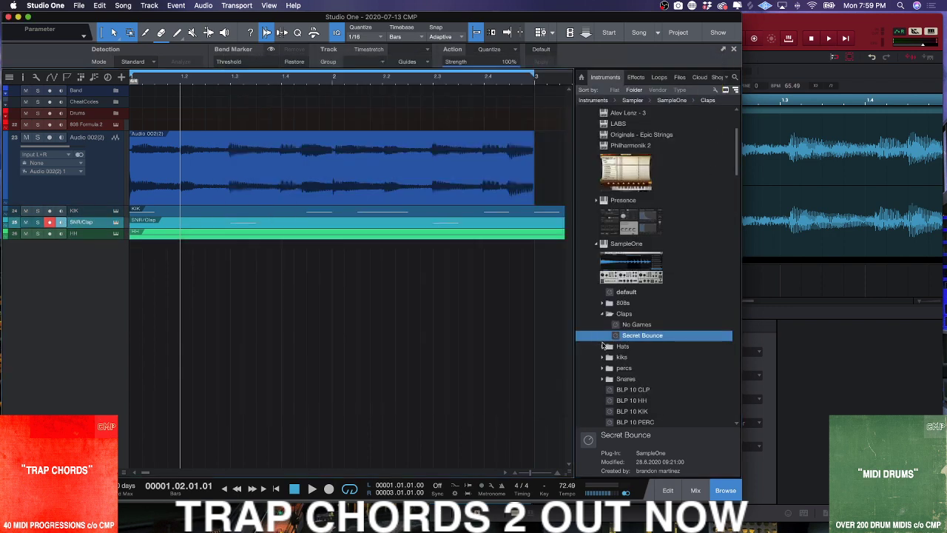
left_click(602, 346)
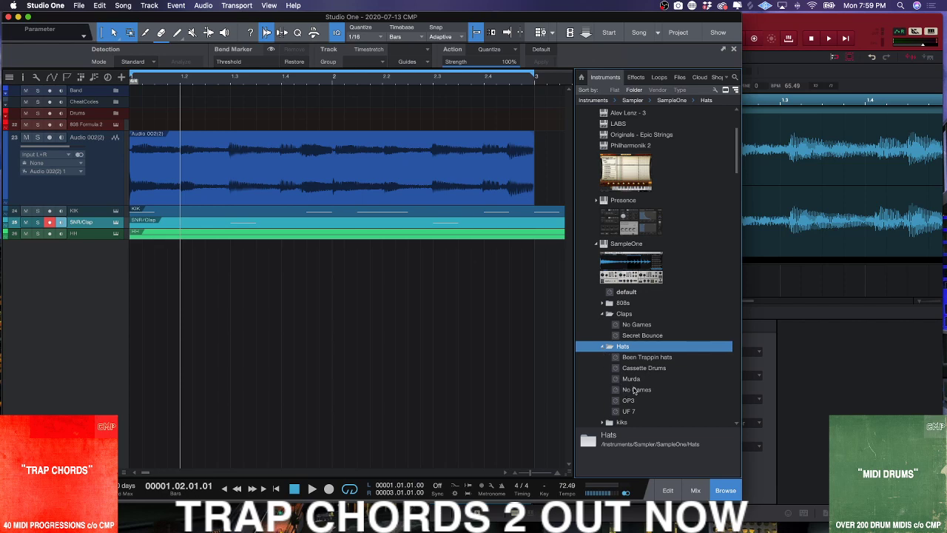
left_click_drag(631, 378, 63, 237)
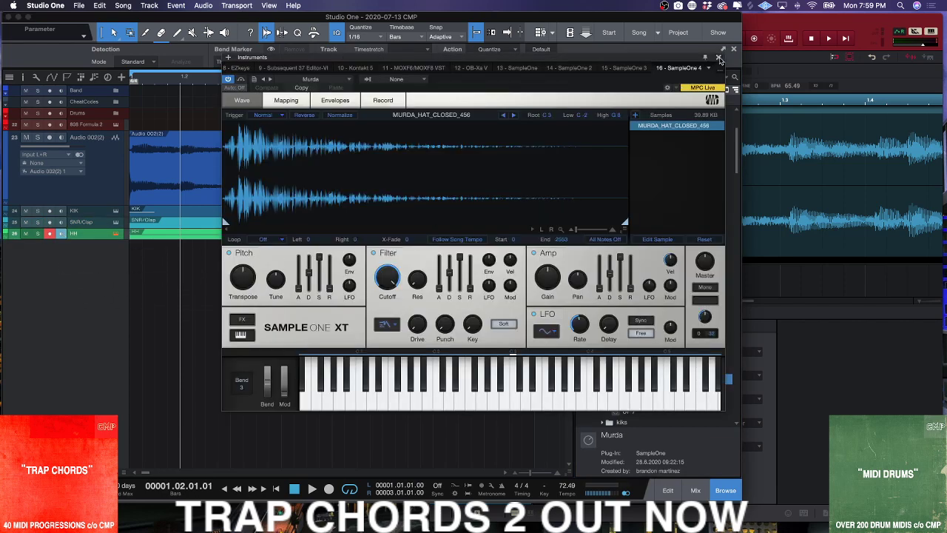
left_click(719, 58)
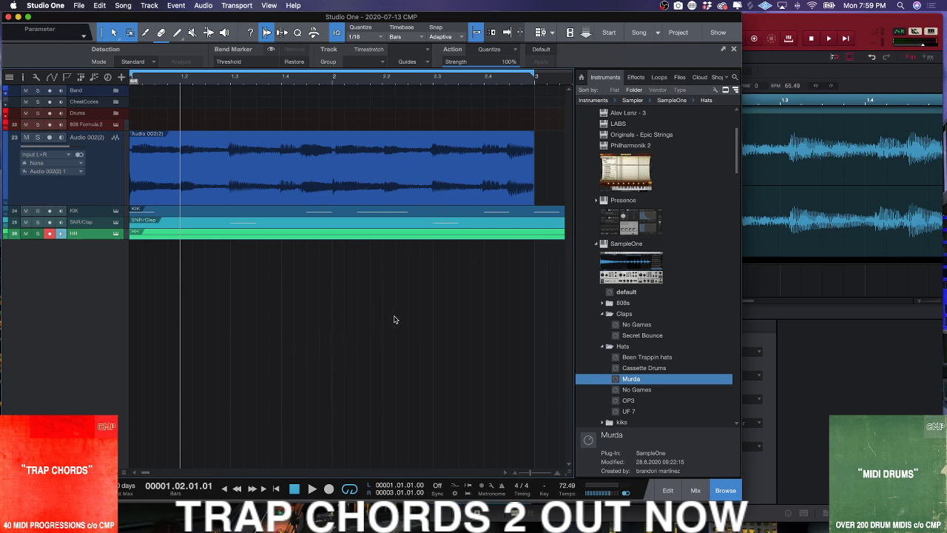
- Play the beat and lower the kick's Sample One gain to -3.7 dB
key("space")
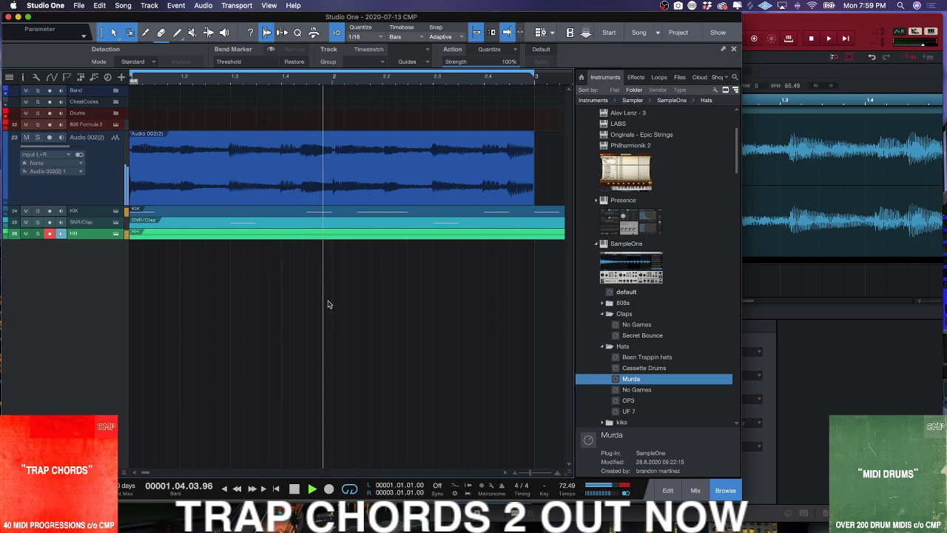
left_click(116, 211)
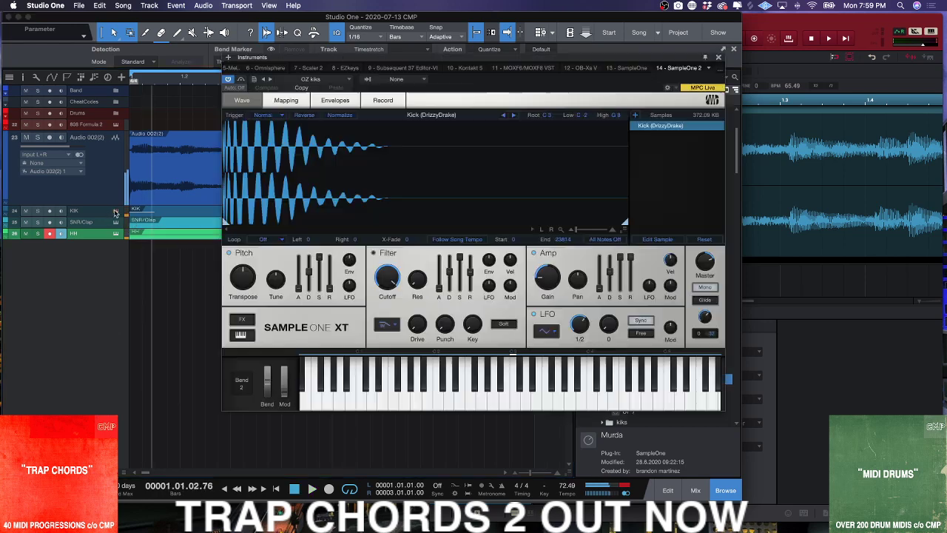
mouse_move(547, 275)
left_mouse_down()
mouse_move(556, 276)
mouse_move(547, 289)
left_mouse_up()
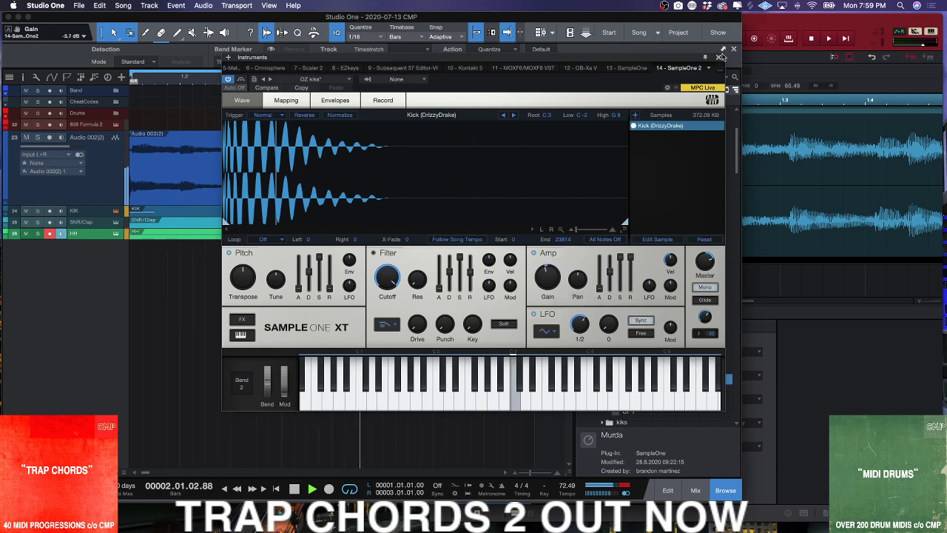
left_click(717, 57)
- Zoom out and shorten the drum parts so they end at bar 5
left_click_drag(325, 77, 355, 59)
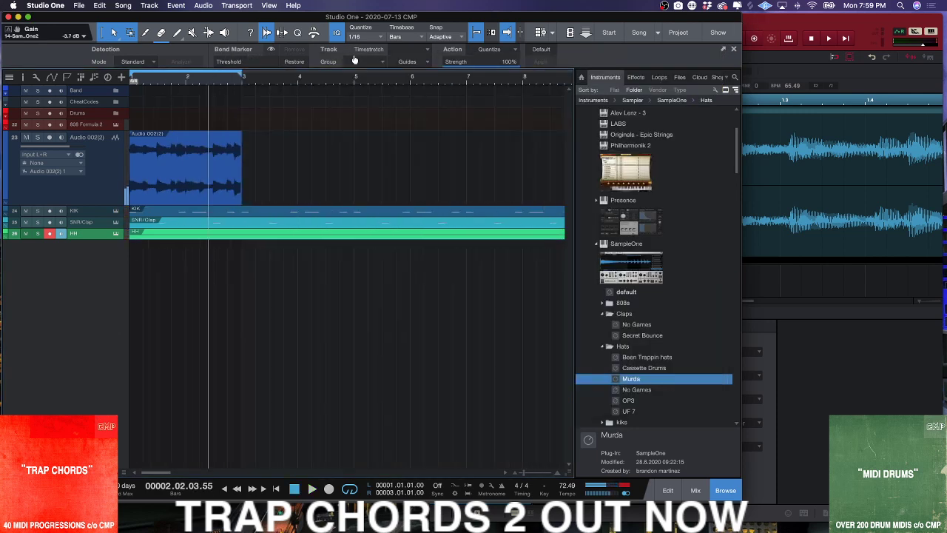
key("w")
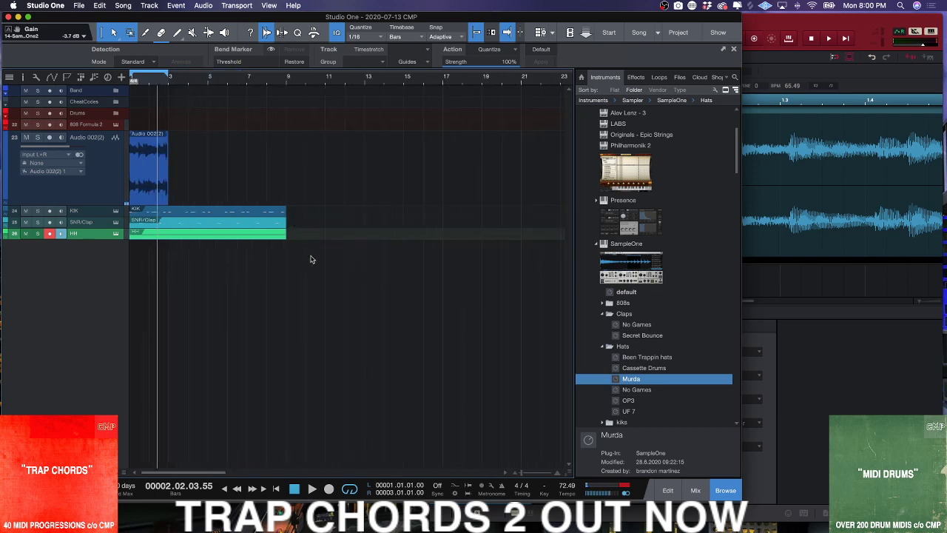
left_click(284, 215)
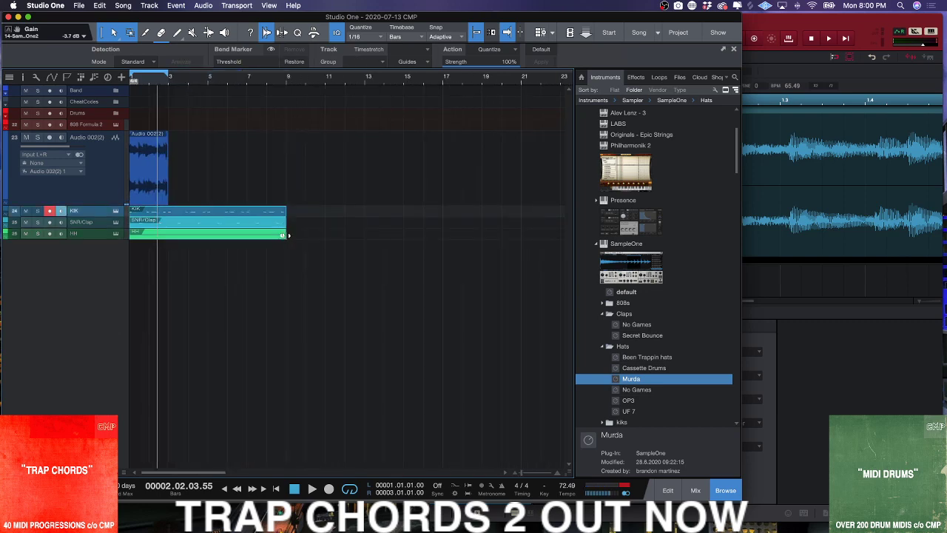
left_click_drag(288, 235, 208, 233)
key("space")
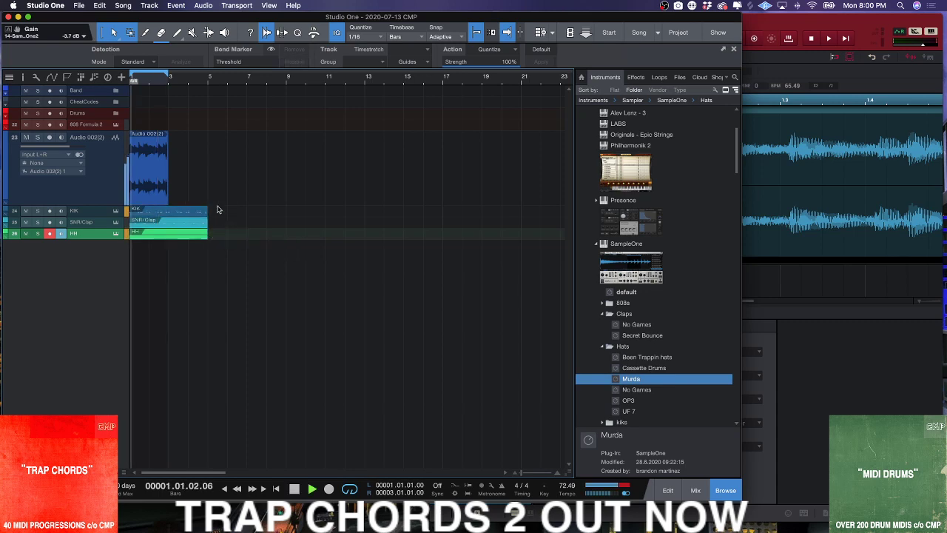
key("e")
key("e")
key("e")
key("e")
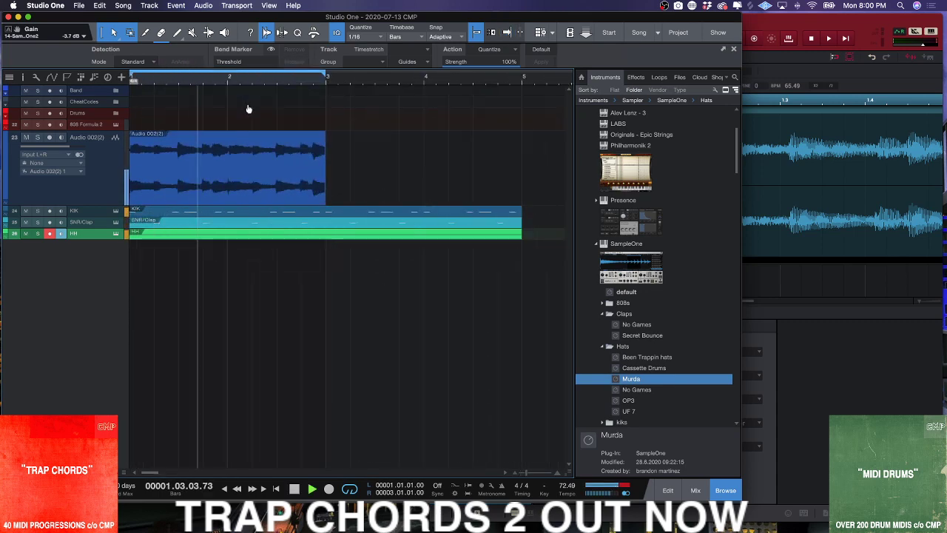
- Duplicate the Audio 002(2) event and extend the loop range to bar 5
left_click(268, 189)
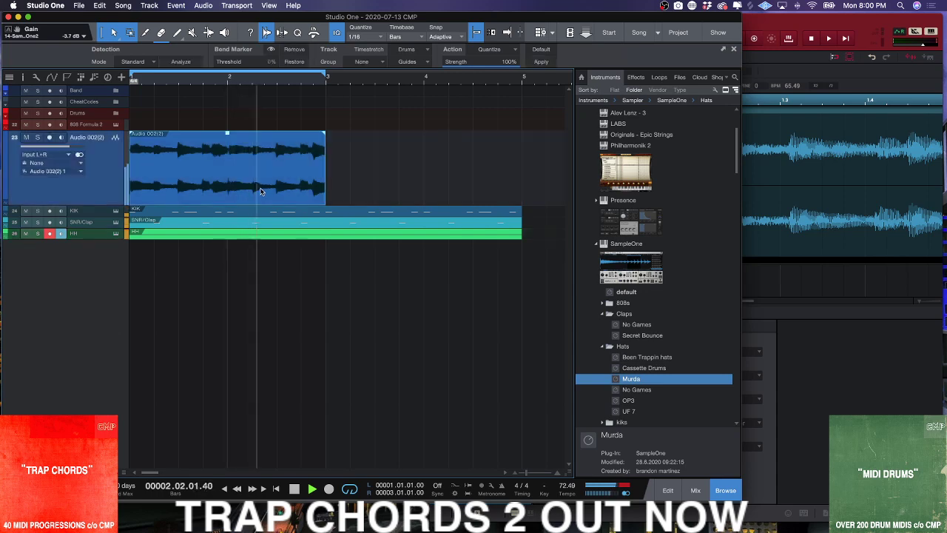
key("d")
left_click_drag(327, 76, 523, 76)
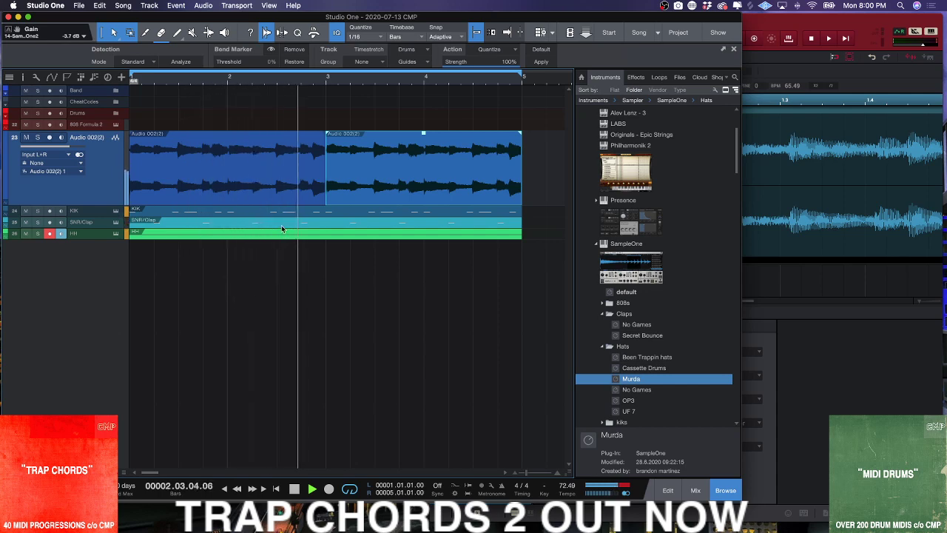
- Open the HH part in the piano roll with Quantize set to 1/32 T
key("space")
double_click(207, 234)
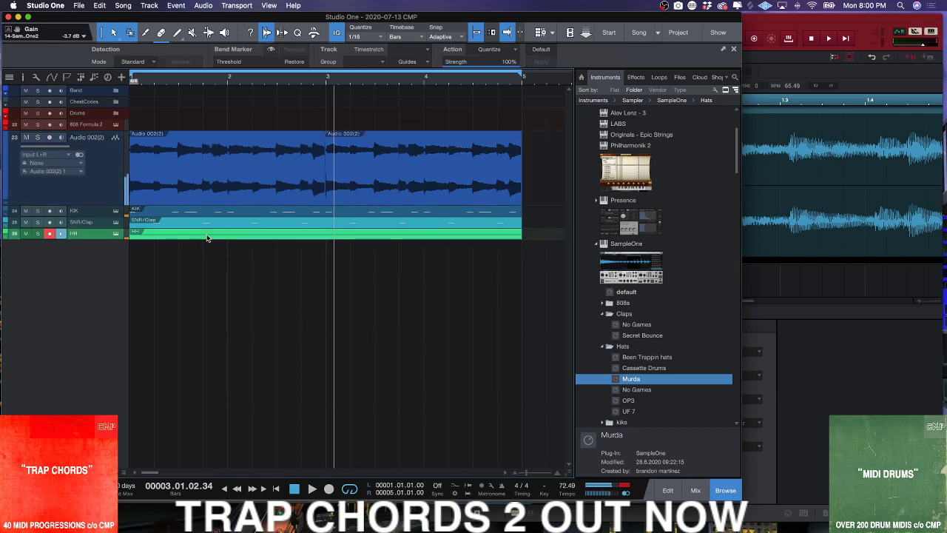
scroll(226, 245, "up", 5)
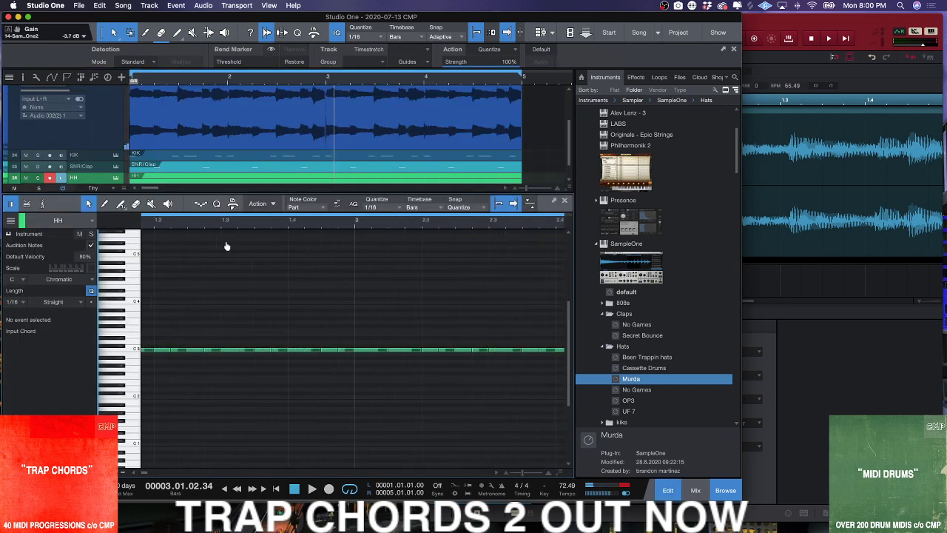
left_click(394, 207)
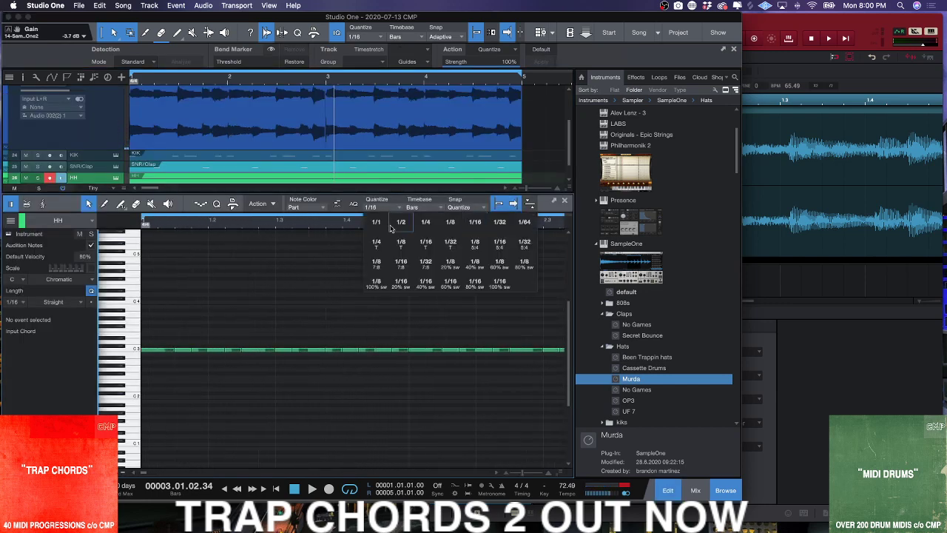
left_click(441, 253)
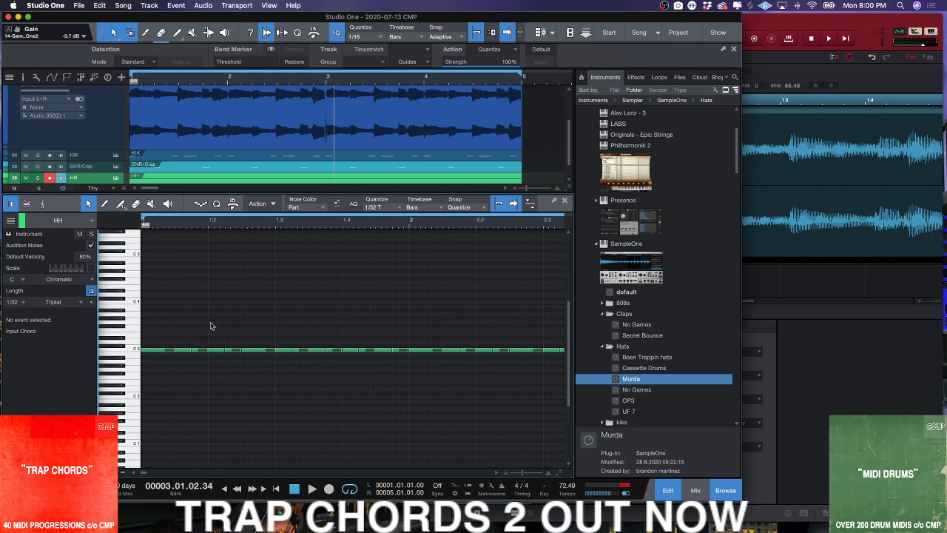
- Audition the C3 hi-hat notes and delete the one at 2.01.67
left_click(219, 351)
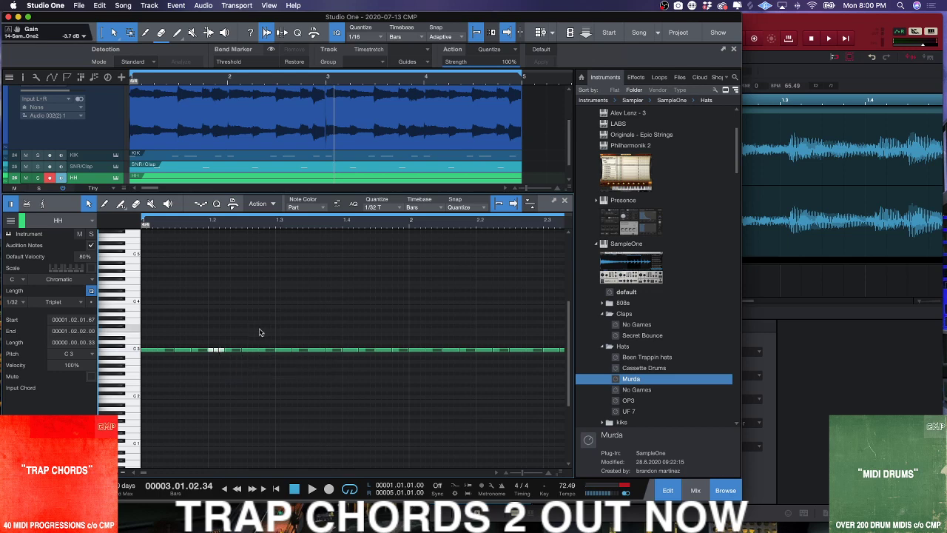
key("space")
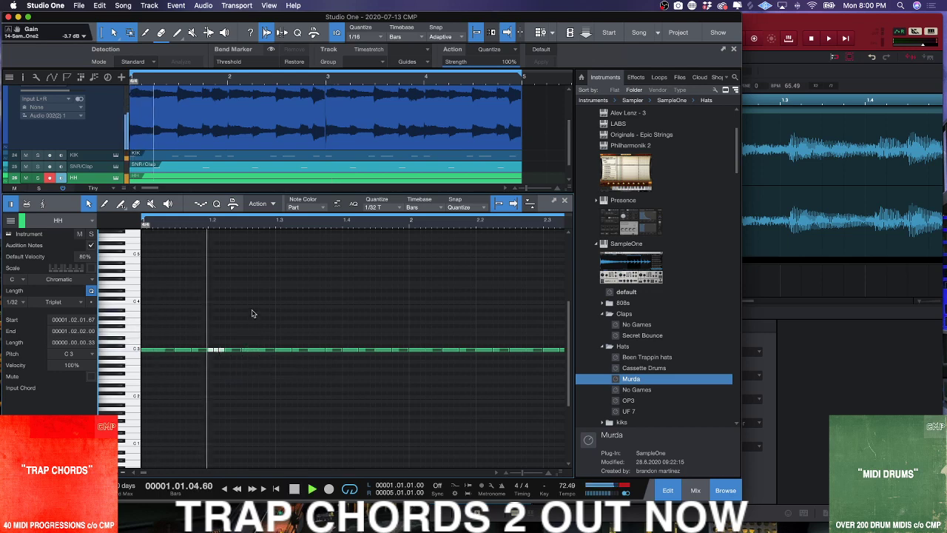
left_click(186, 354)
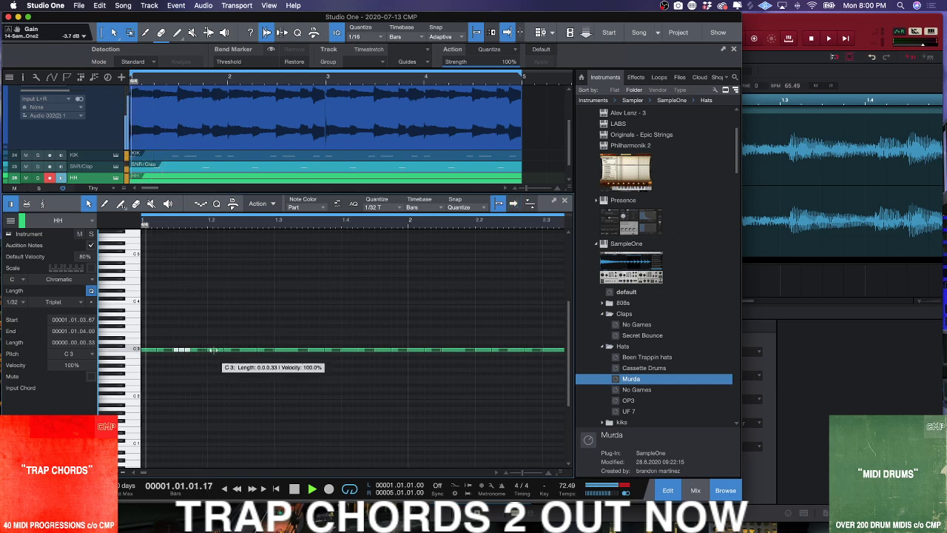
scroll(200, 353, "down", 2)
key("space")
left_click(215, 338)
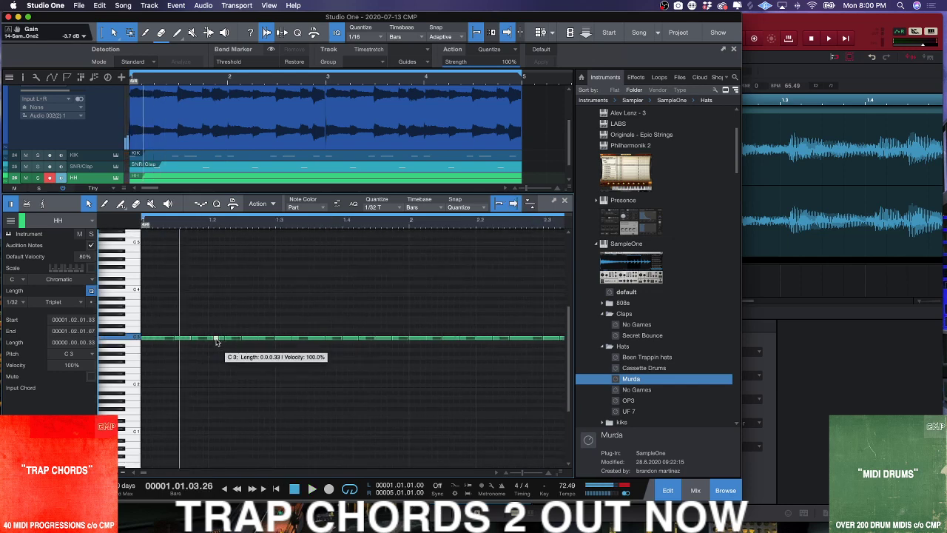
key("Delete")
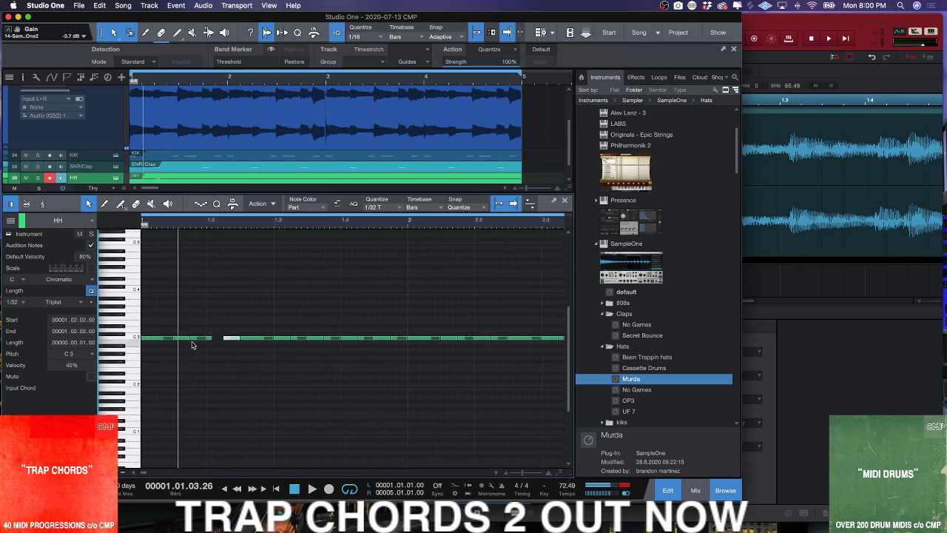
left_click(230, 338)
- Draw two lower F2 notes in the bar and listen back
double_click(260, 366)
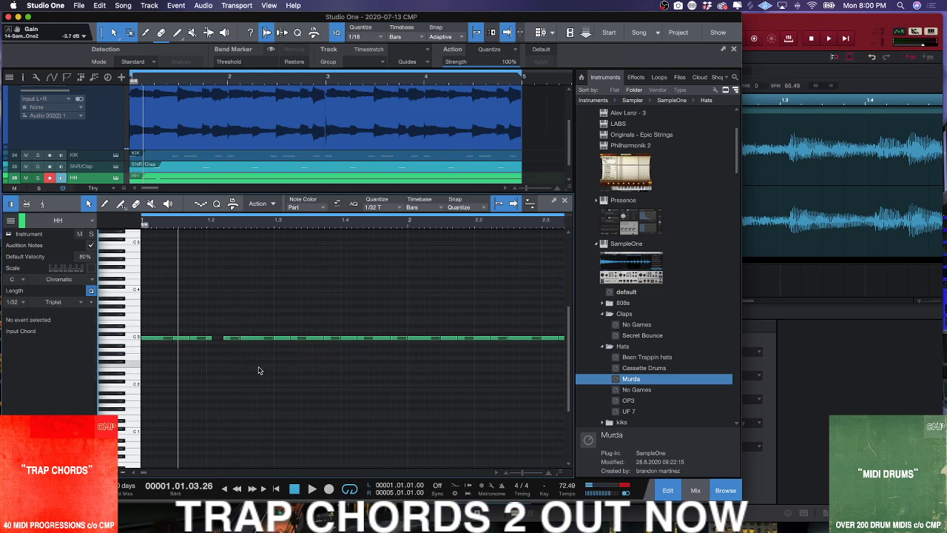
key("space")
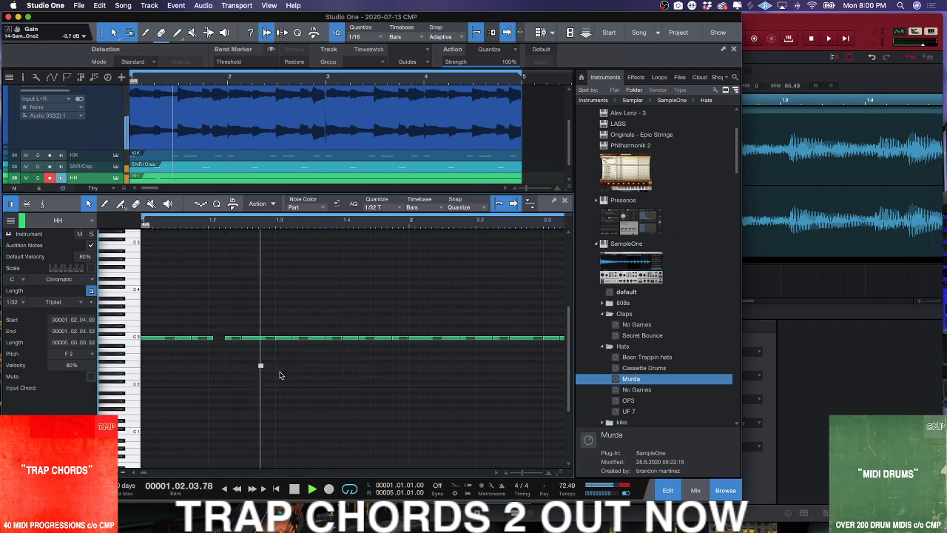
left_click(394, 366)
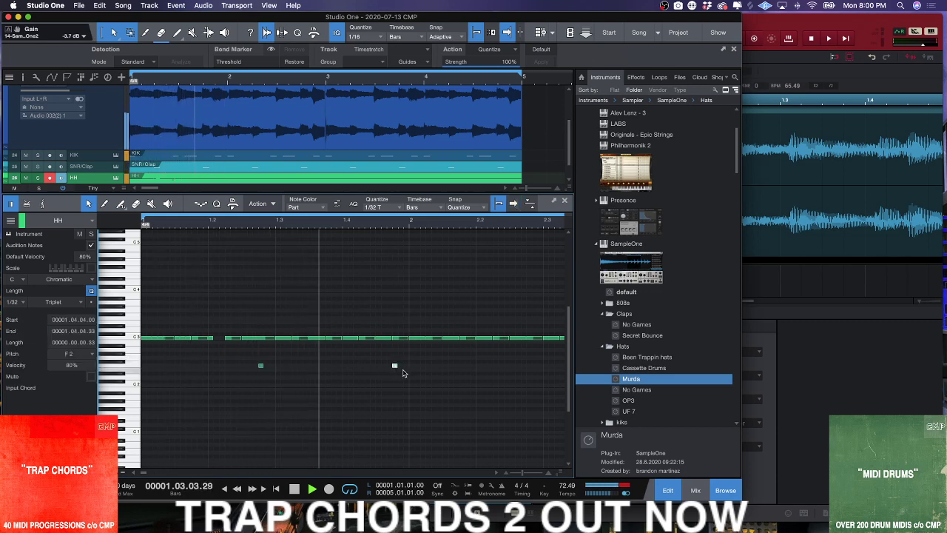
key("w")
key("w")
key("w")
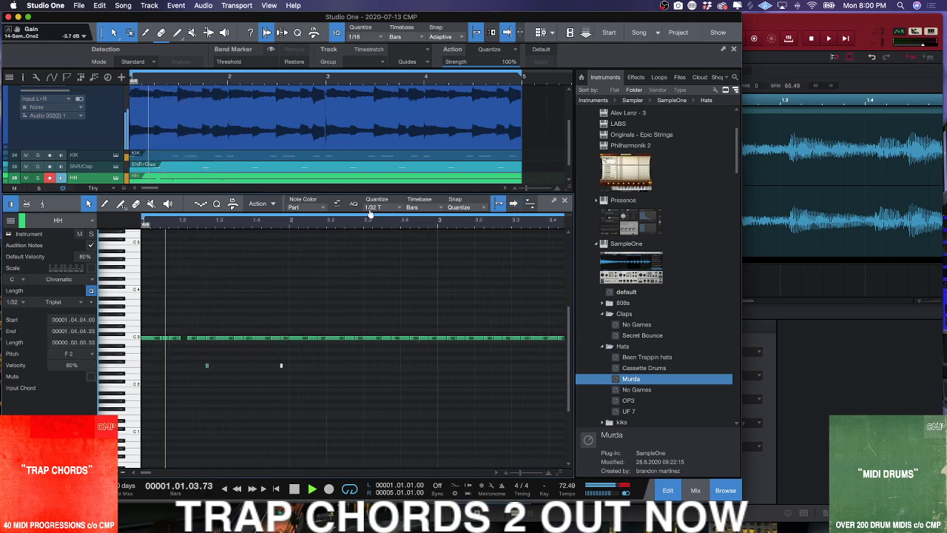
key("space")
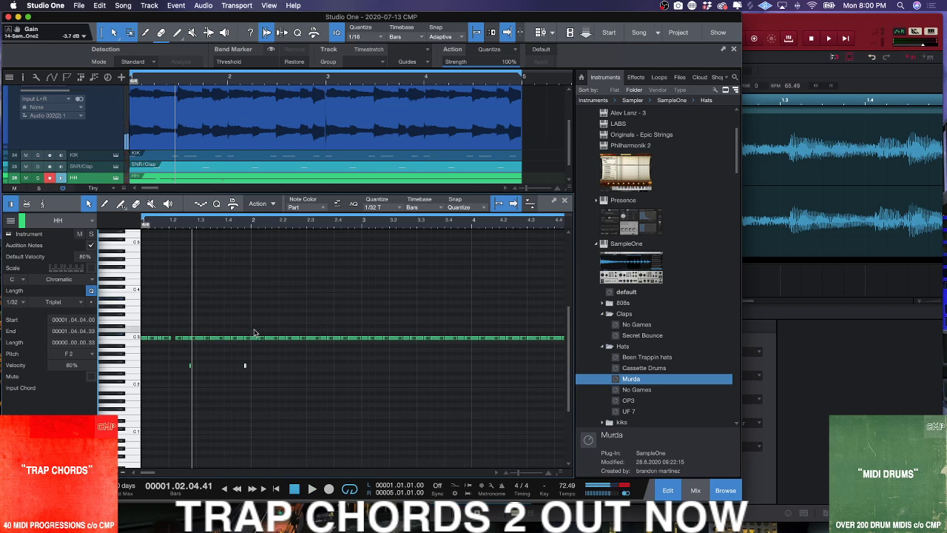
- Delete a range of hi-hat notes and duplicate the roll before beat 2 into the gap
left_click_drag(254, 329, 360, 353)
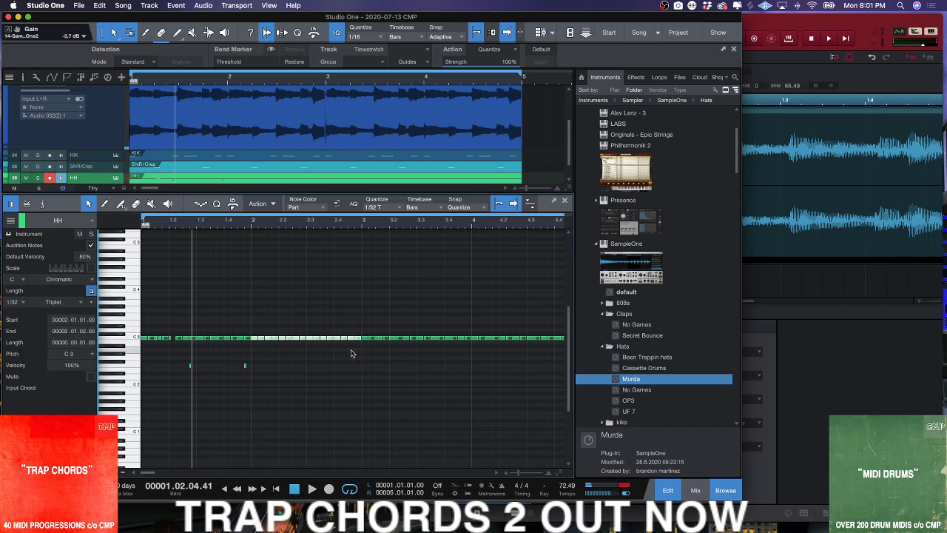
key("Delete")
left_click_drag(280, 375, 173, 333)
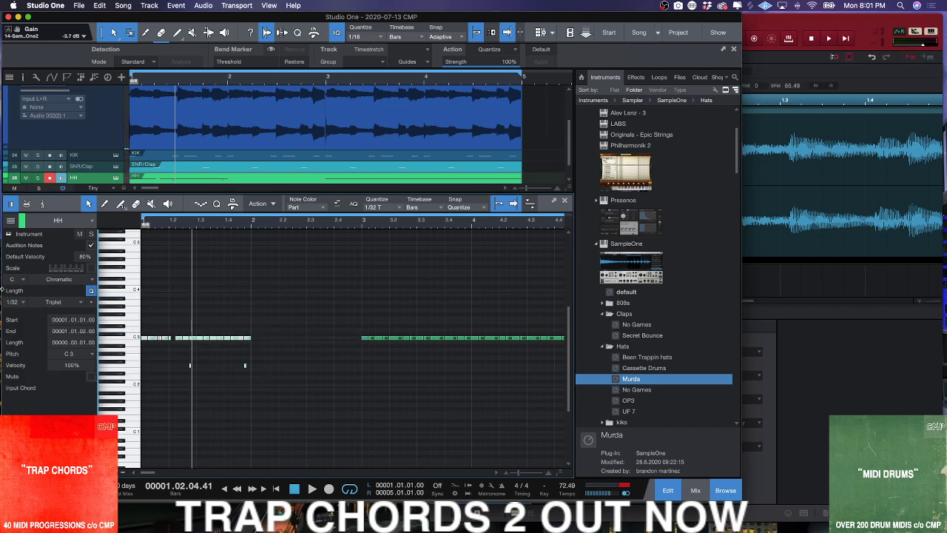
key("d")
key("w")
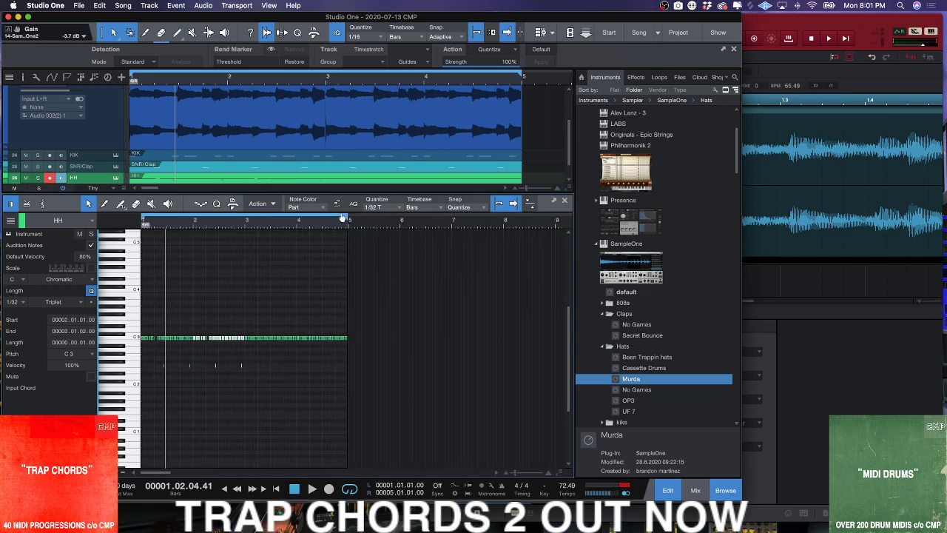
left_click_drag(395, 355, 246, 306)
- Replace bars 3–5 with a duplicate of the edited hi-hat pattern, then narrow the window
key("Delete")
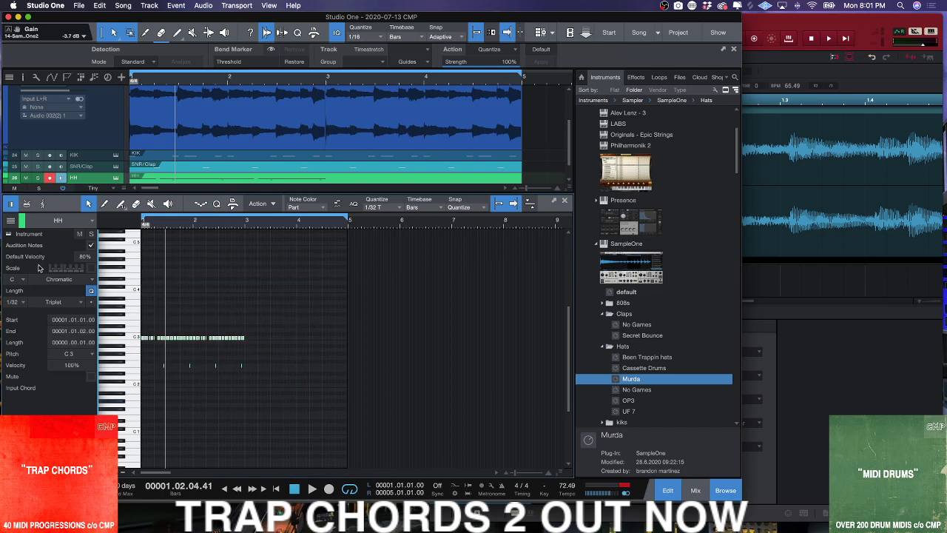
key("d")
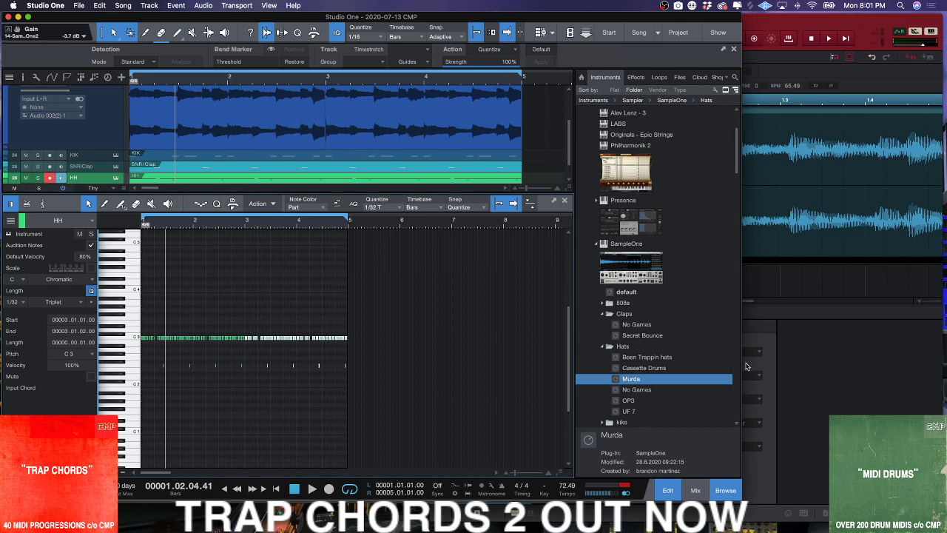
left_click_drag(742, 365, 494, 365)
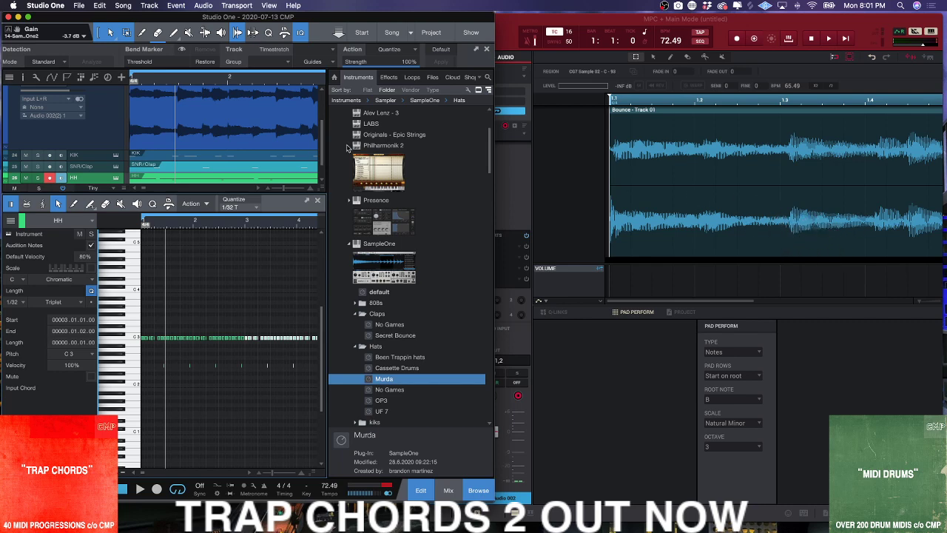
- Show the Audio 002(2) sample in the lower editor and widen the window again
left_click(258, 122)
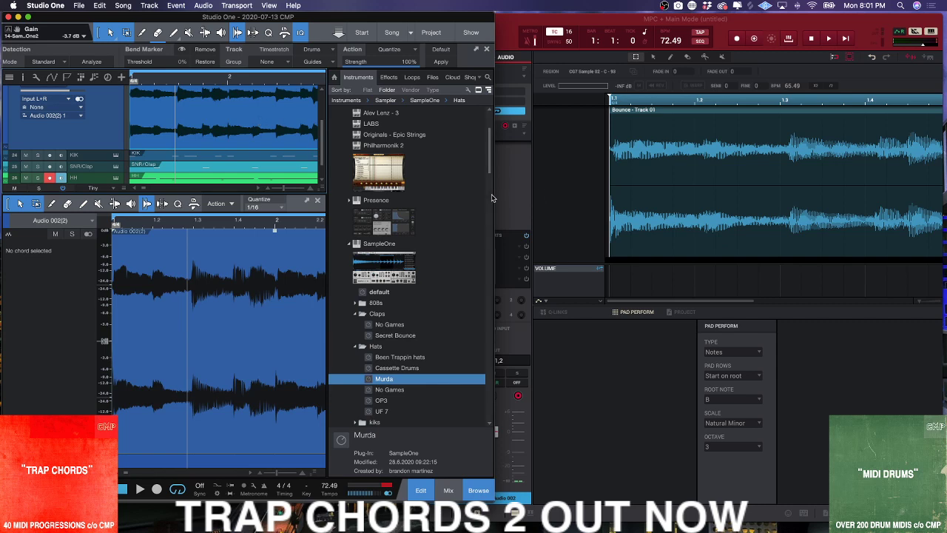
left_click_drag(491, 199, 730, 198)
scroll(296, 149, "down", 1)
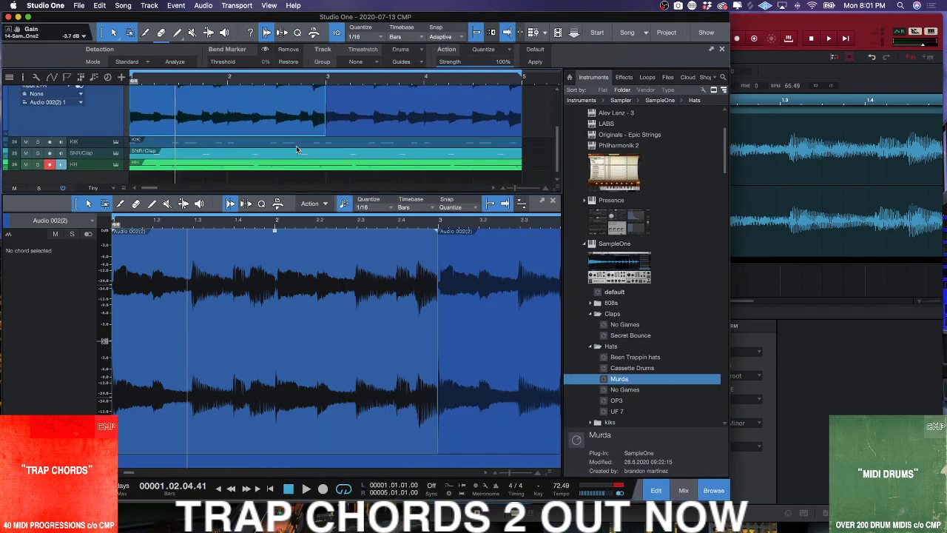
scroll(296, 149, "down", 1)
scroll(287, 150, "down", 1)
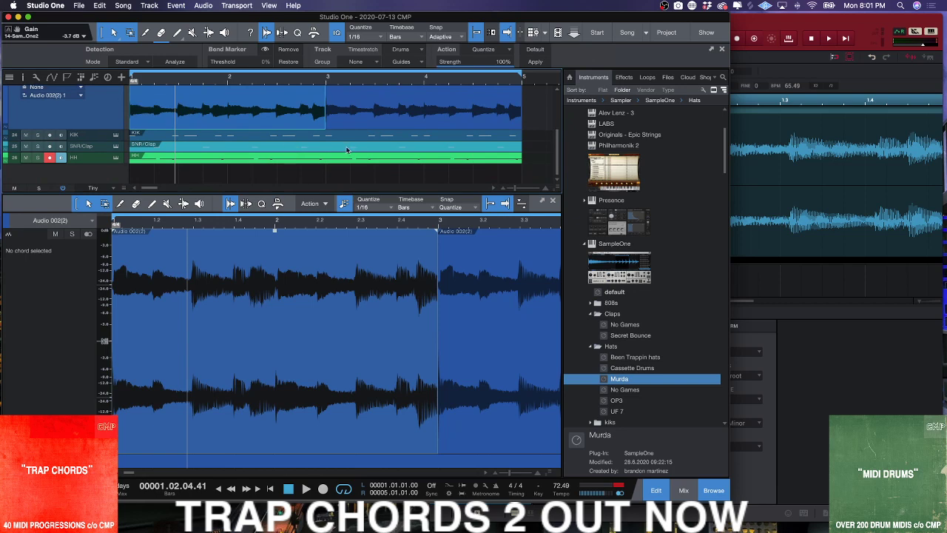